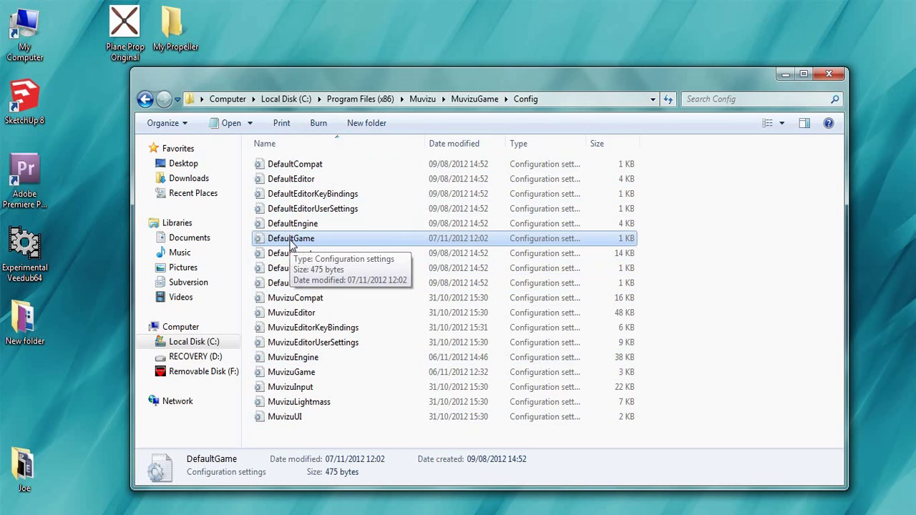
Open DefaultGame in Notepad and change m_bStripVideoAlpha=True to False.
right_click(290, 241)
mouse_move(420, 301)
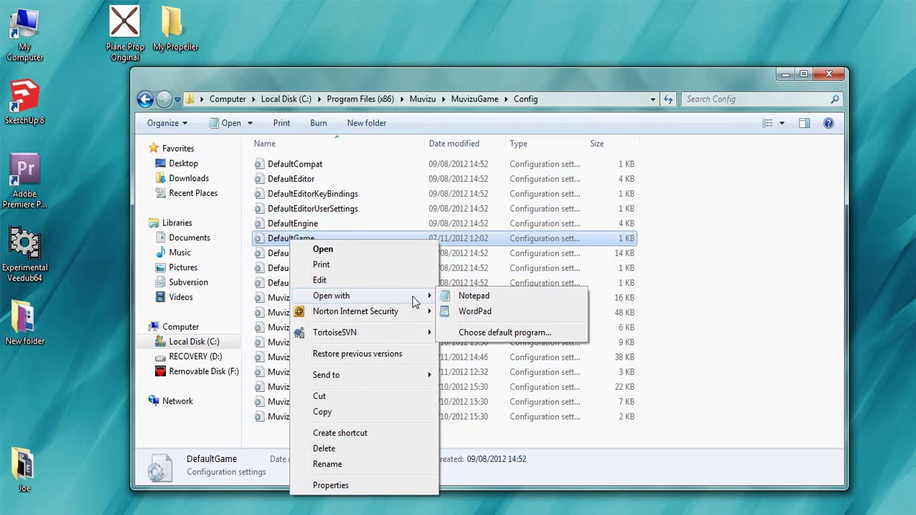
click(476, 299)
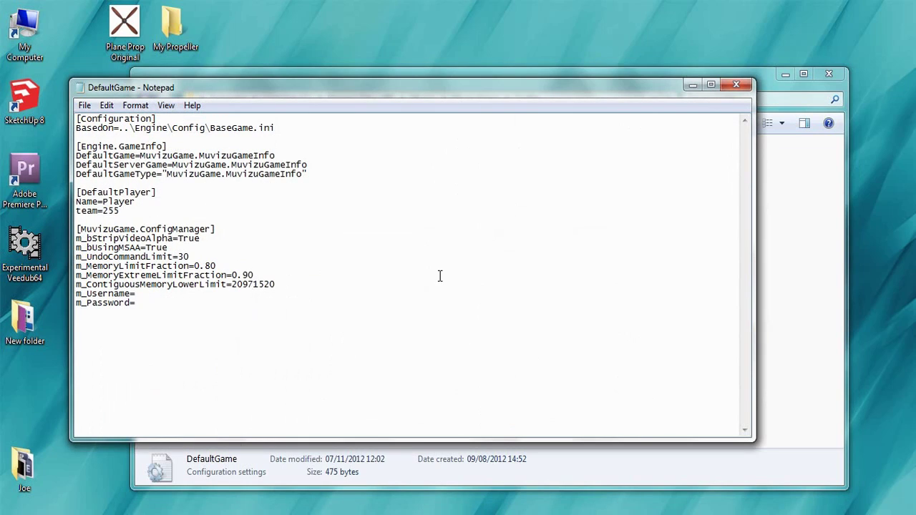
drag(209, 239, 76, 238)
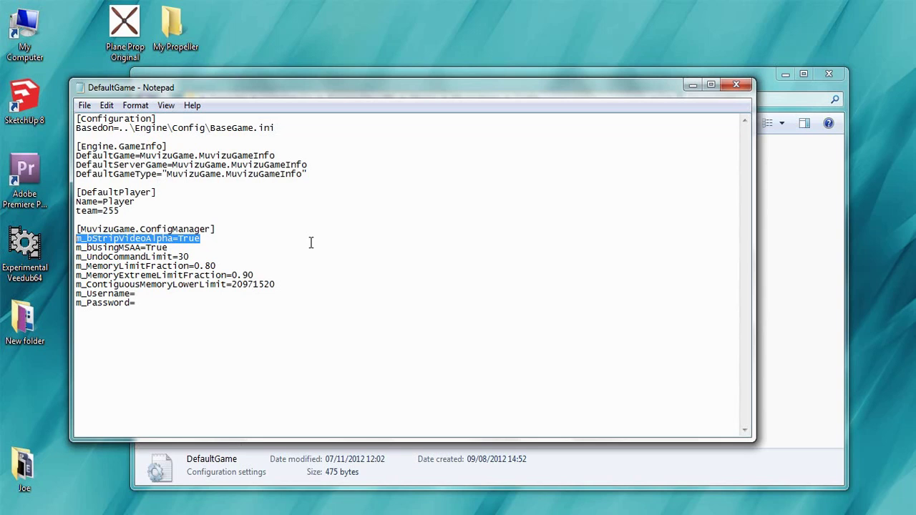
click(226, 238)
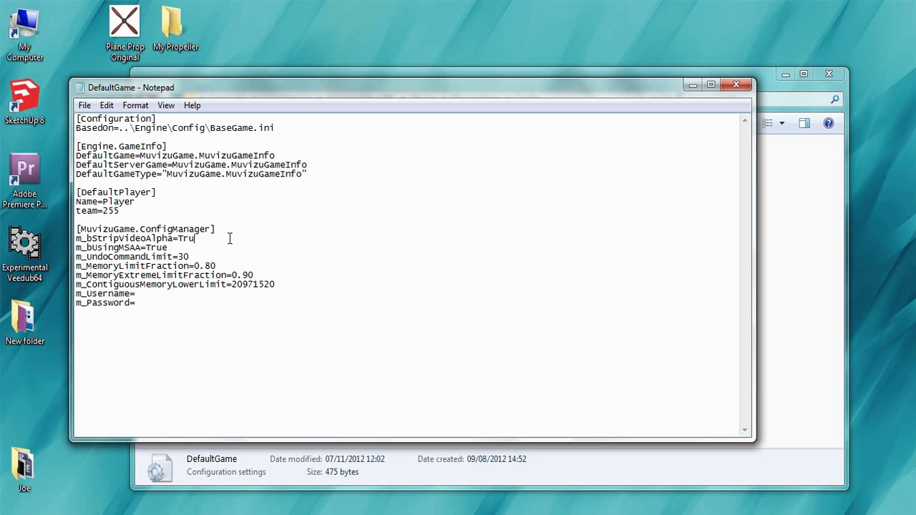
text(False)
Save the edited DefaultGame config and close the Config folder window.
click(86, 105)
click(104, 152)
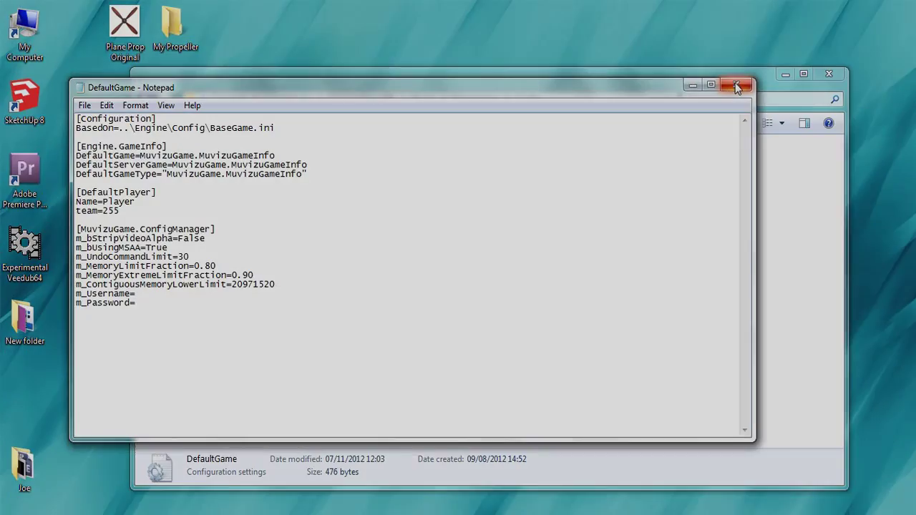
click(737, 85)
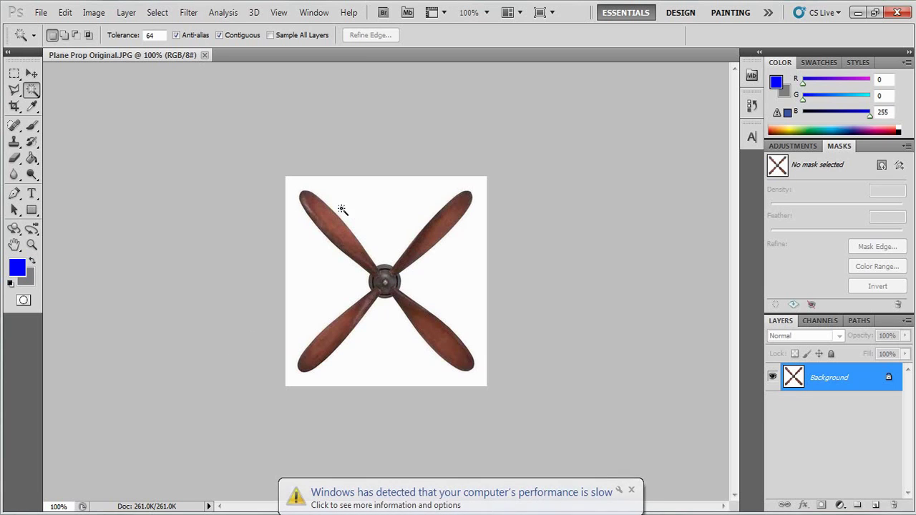
Magic-wand the white background, then select the inverse to isolate the propeller.
click(631, 490)
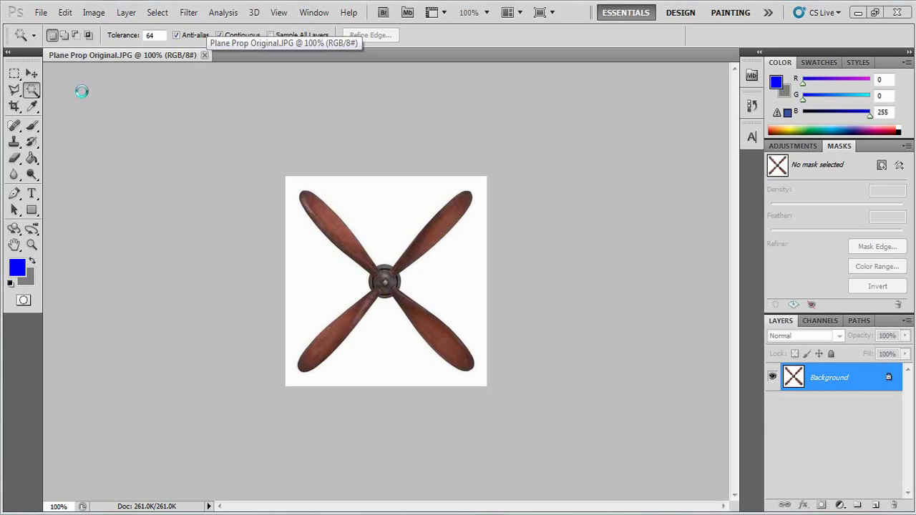
click(306, 266)
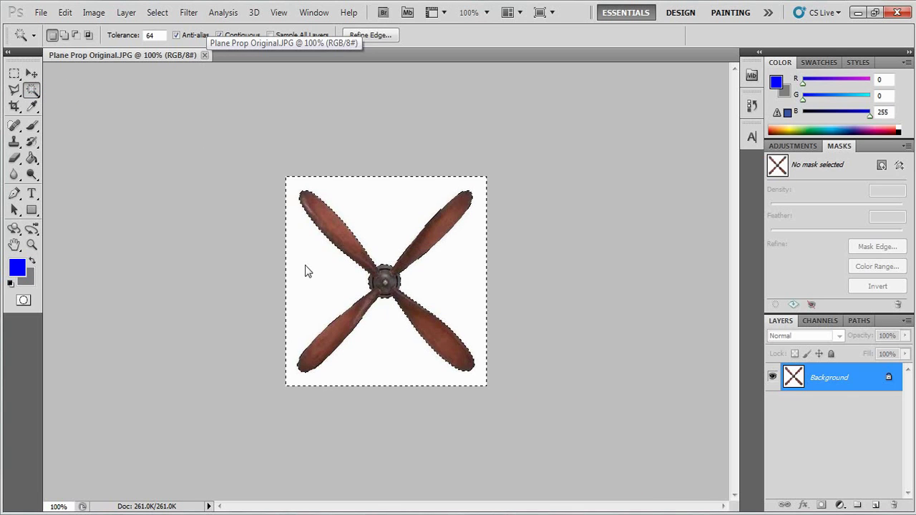
right_click(383, 202)
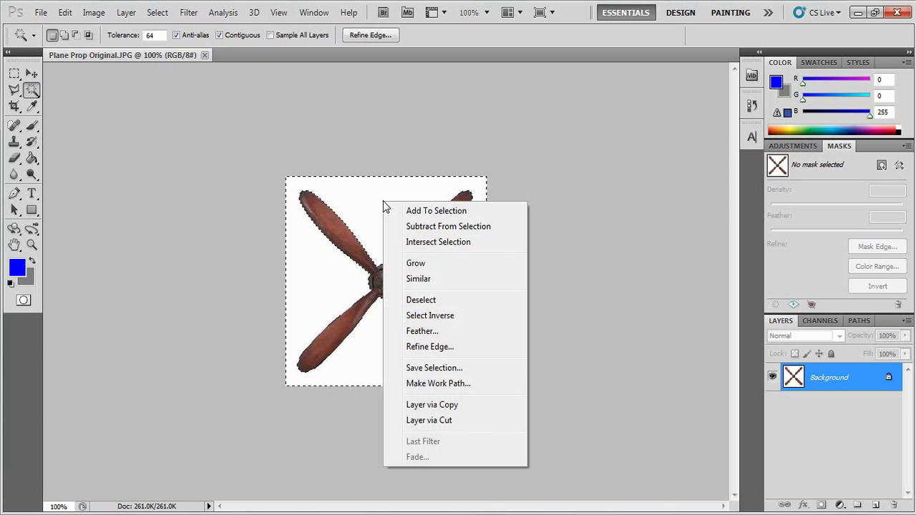
click(432, 316)
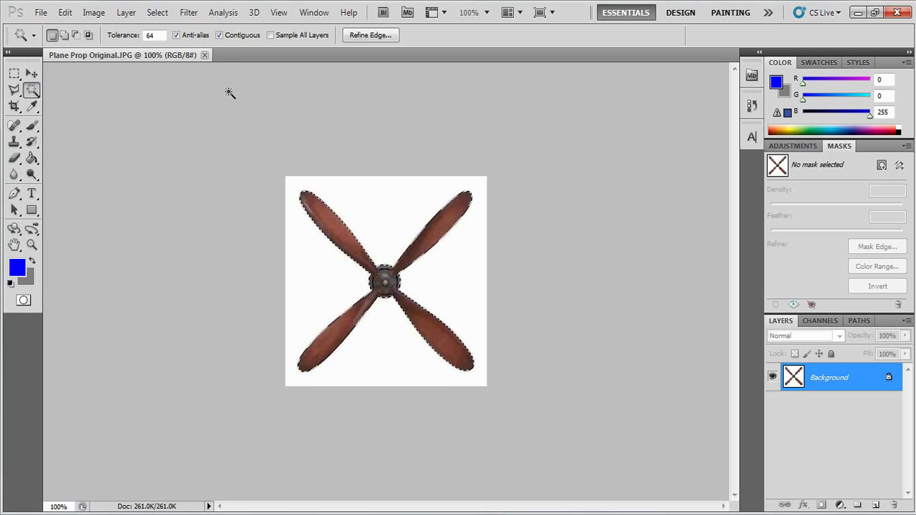
Create a new Untitled-1 document and paste the propeller into it.
click(41, 12)
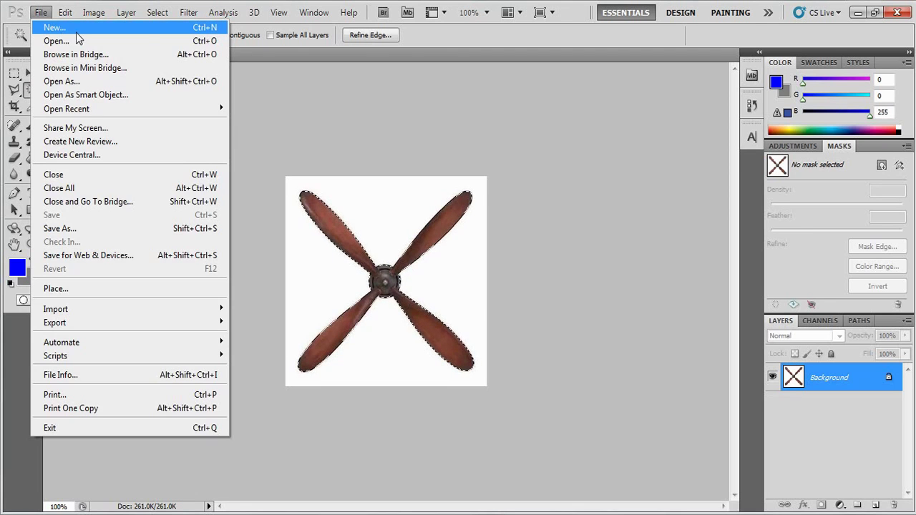
click(75, 28)
click(565, 126)
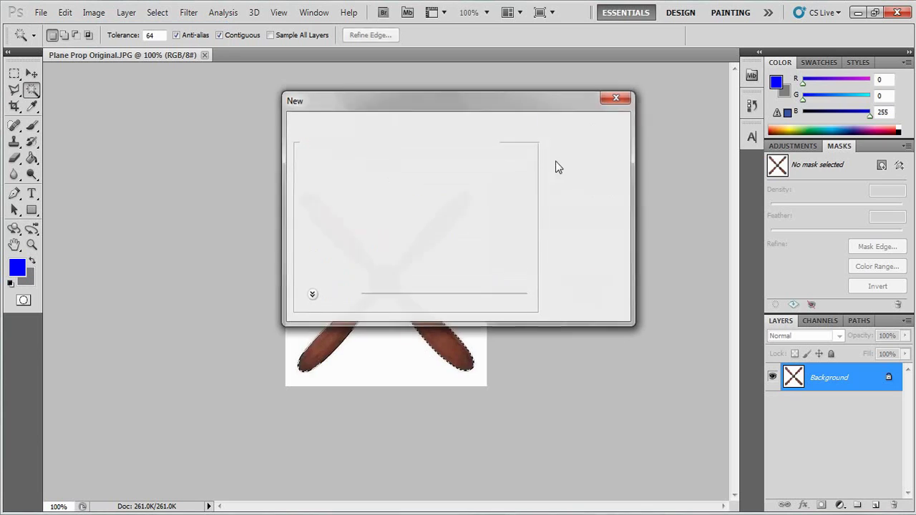
key(ctrl+v)
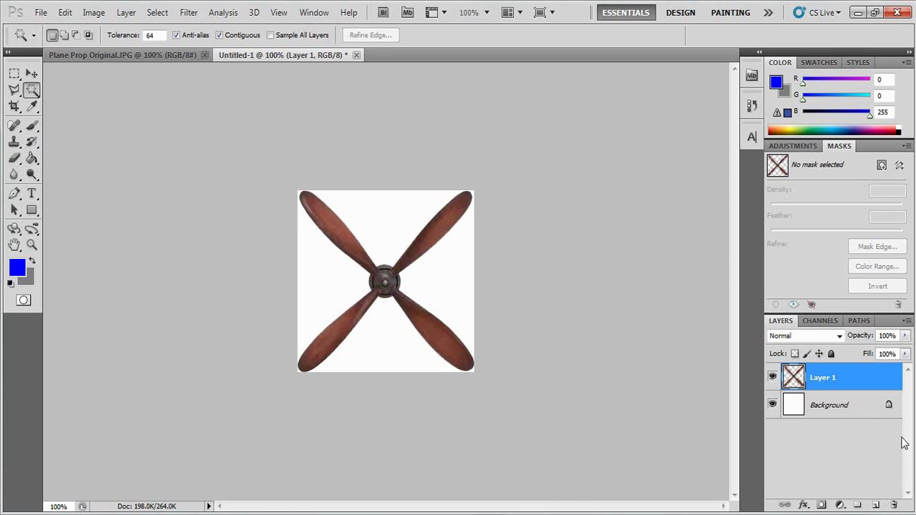
Delete the white Background layer to leave the propeller on transparency.
right_click(852, 412)
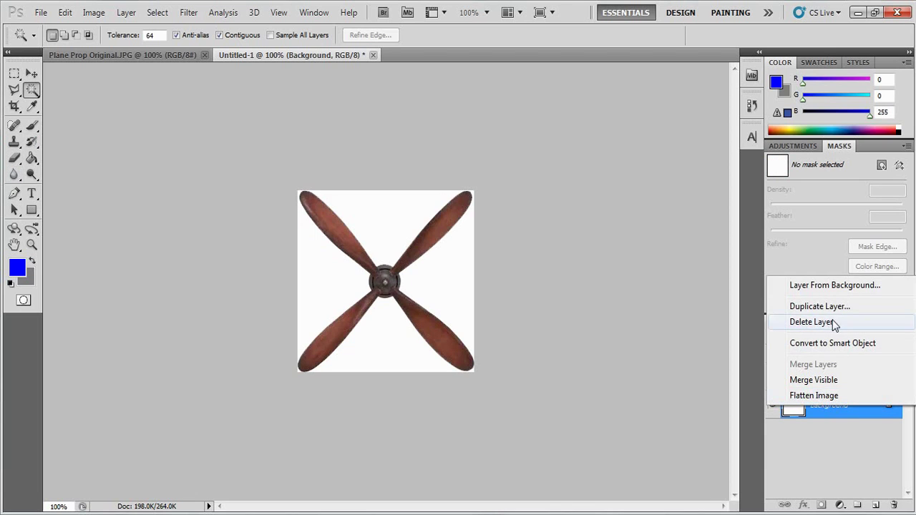
click(834, 323)
click(433, 204)
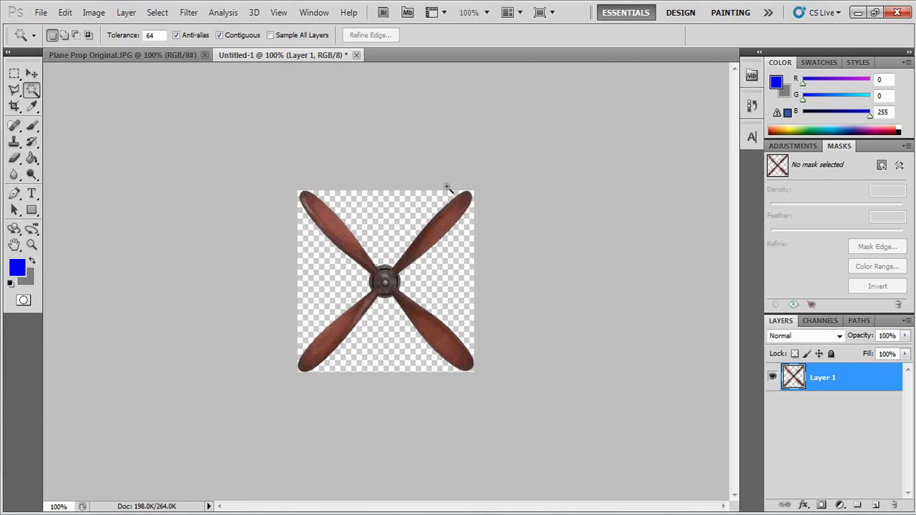
Save a non-interlaced PNG copy named Prop01 in Desktop > My Propeller.
click(42, 12)
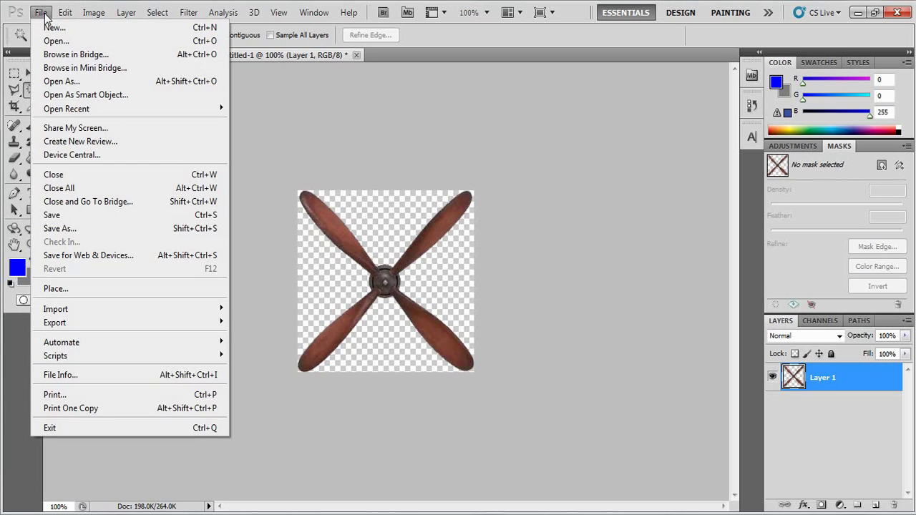
click(69, 230)
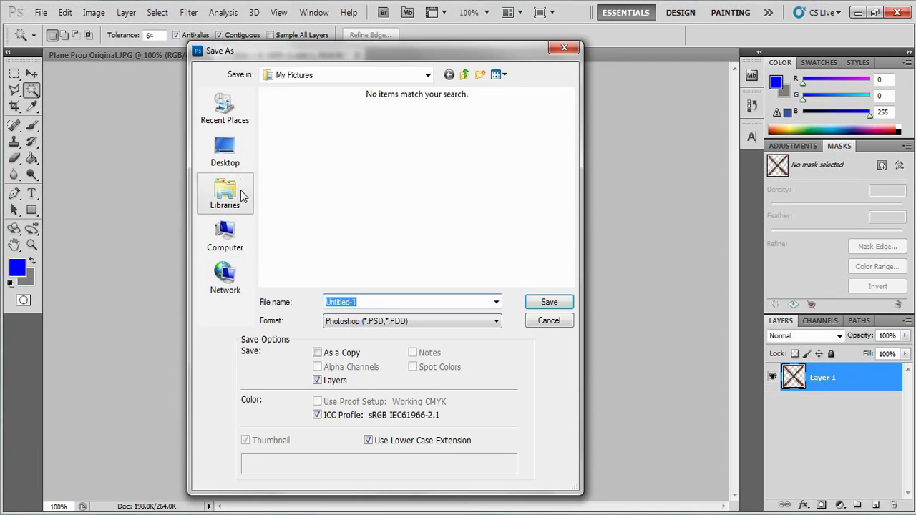
click(225, 151)
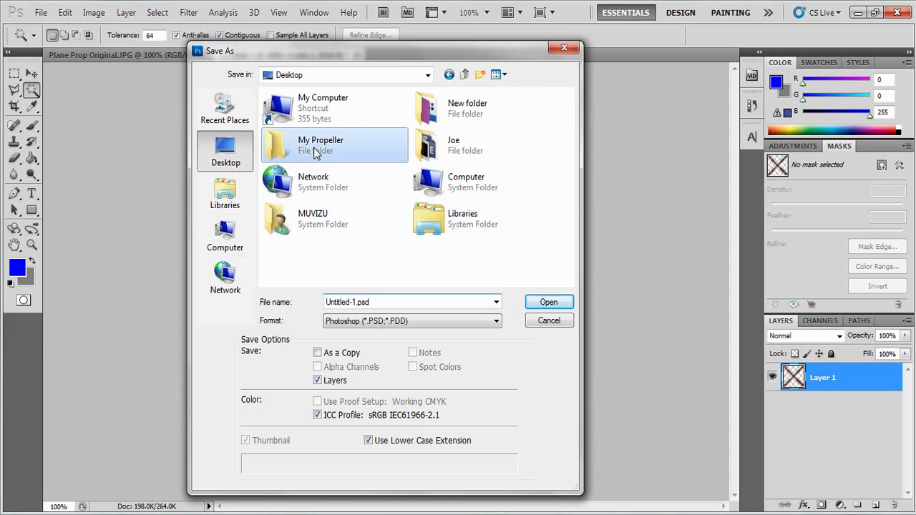
double_click(315, 146)
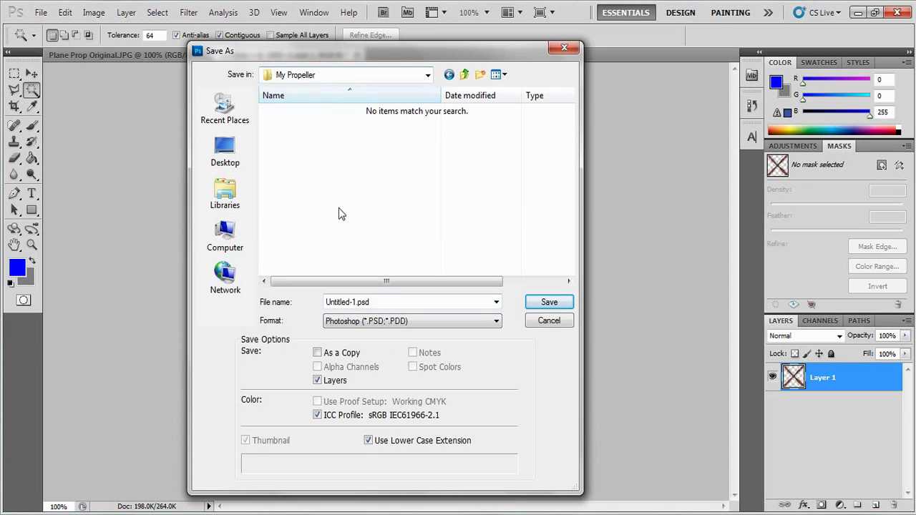
click(364, 321)
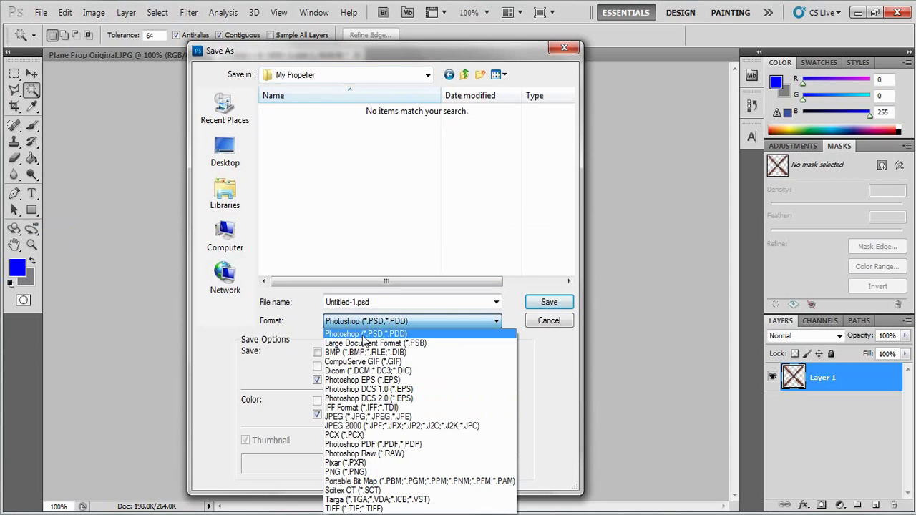
click(343, 472)
double_click(387, 303)
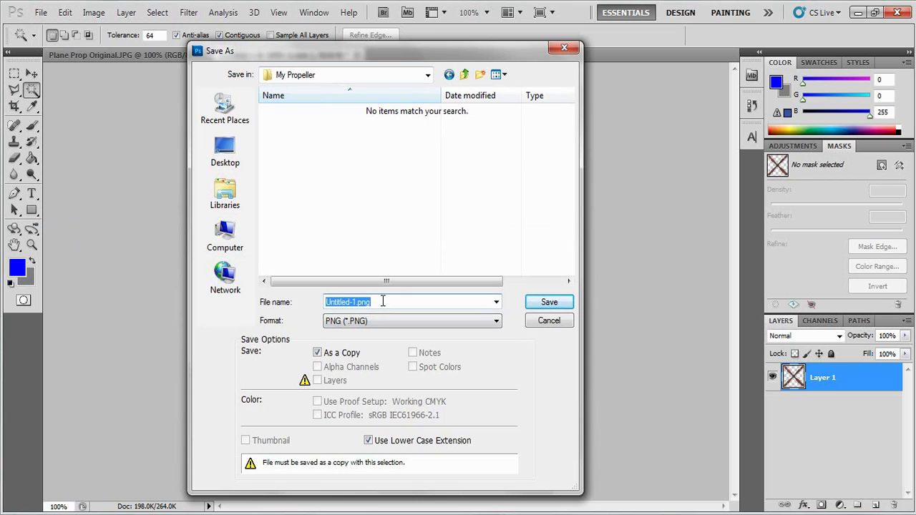
text(Prop01)
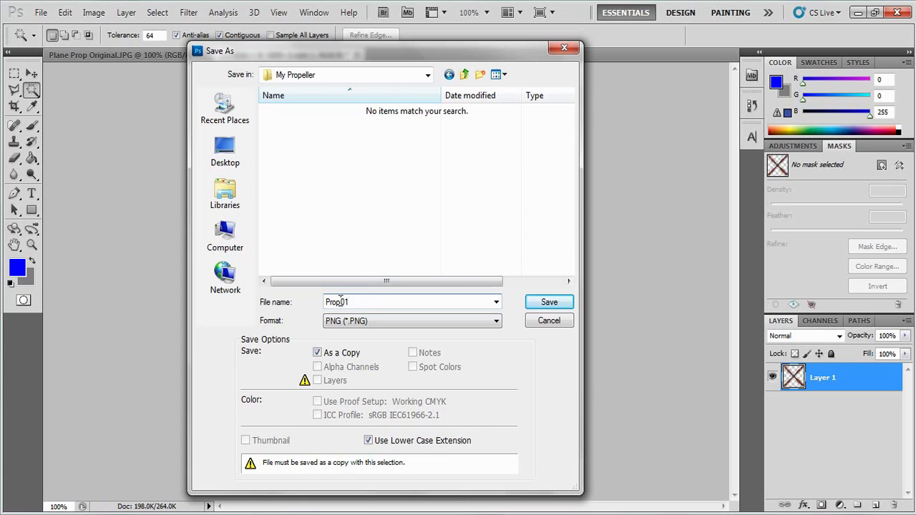
drag(350, 302, 339, 303)
click(547, 304)
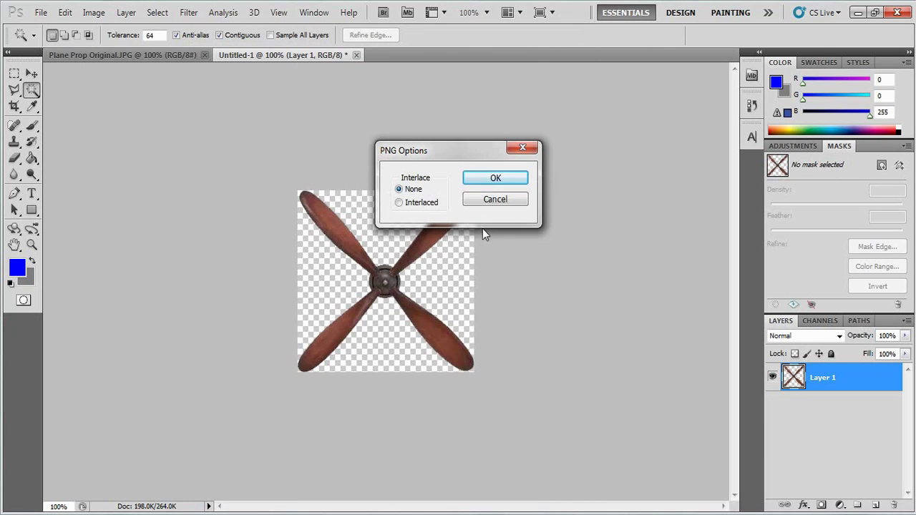
click(501, 178)
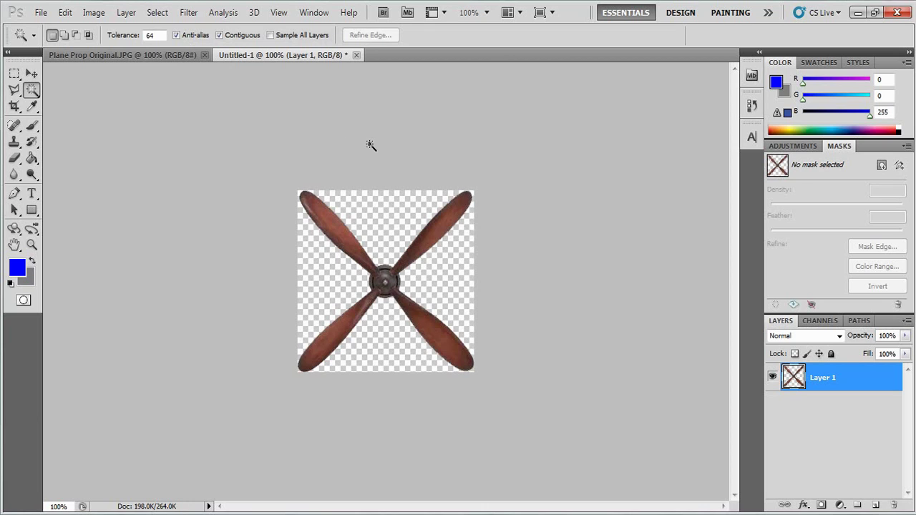
Free-transform the propeller to about -18° rotation, scale it down, and commit.
key(ctrl+t)
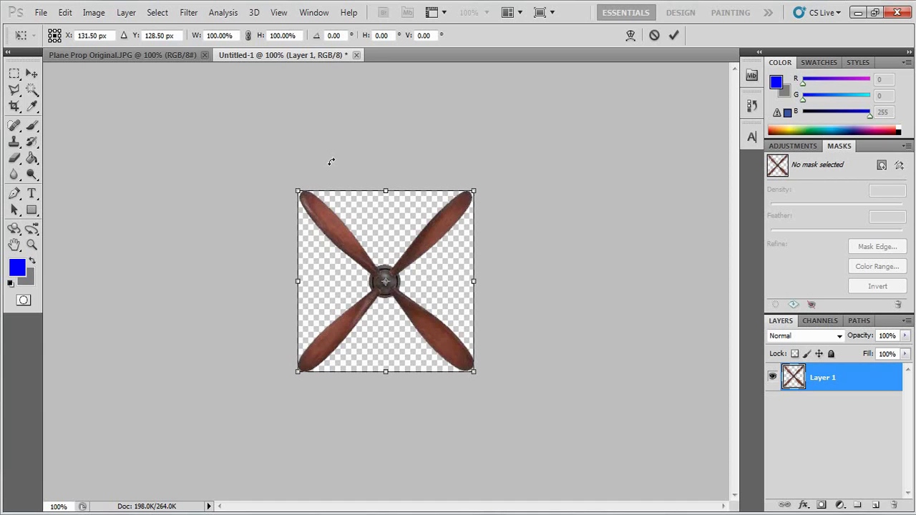
drag(333, 156, 316, 207)
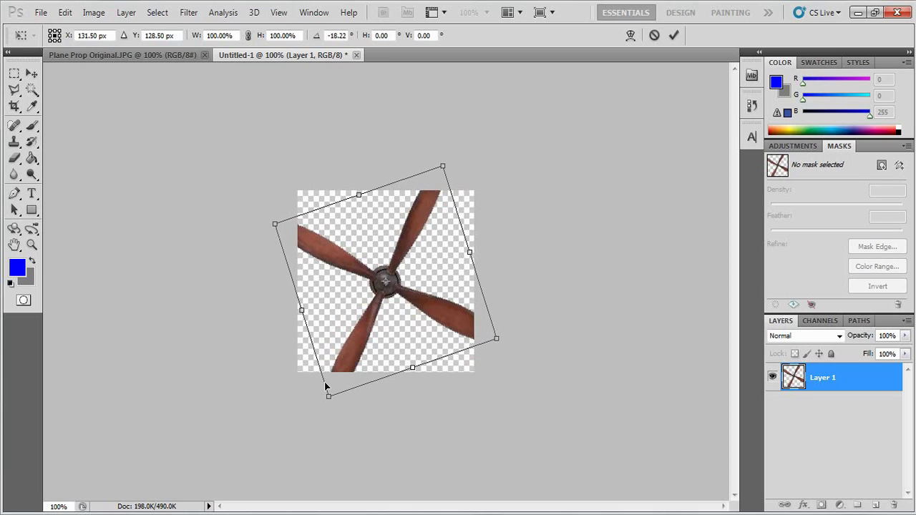
drag(443, 165, 437, 191)
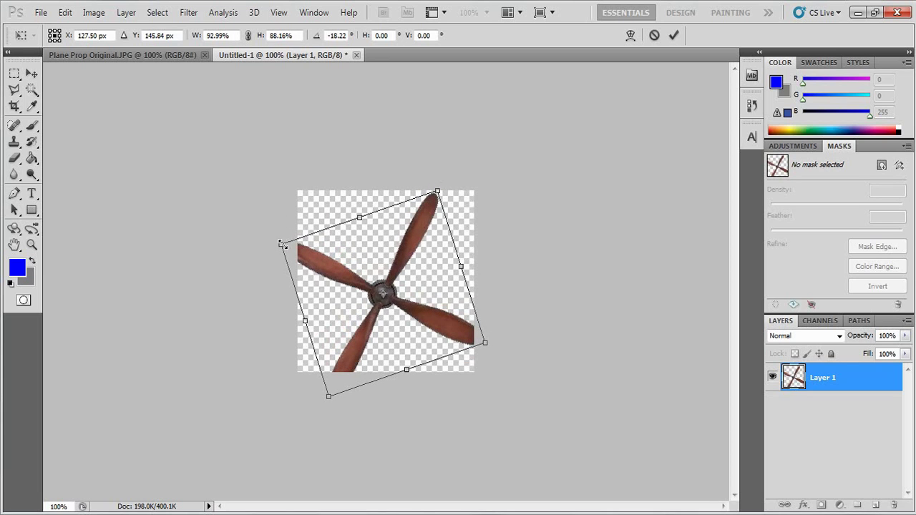
drag(280, 245, 298, 242)
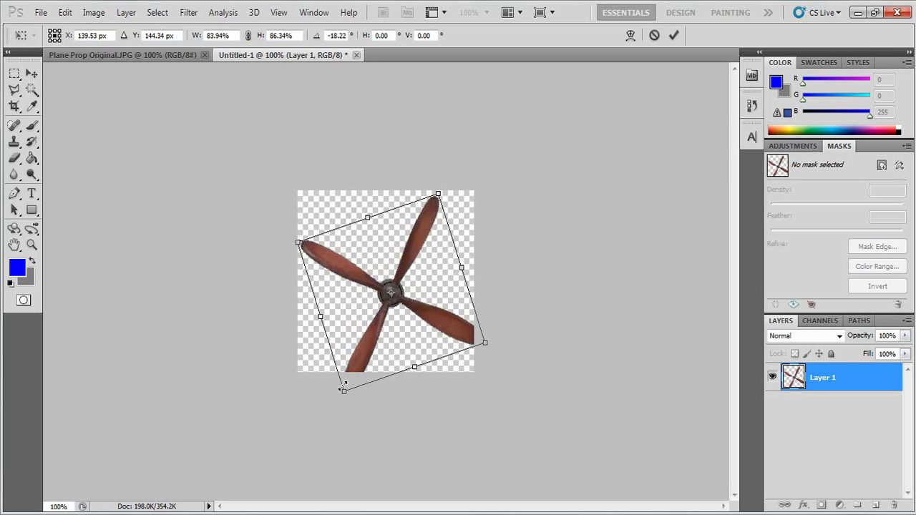
drag(343, 387, 344, 371)
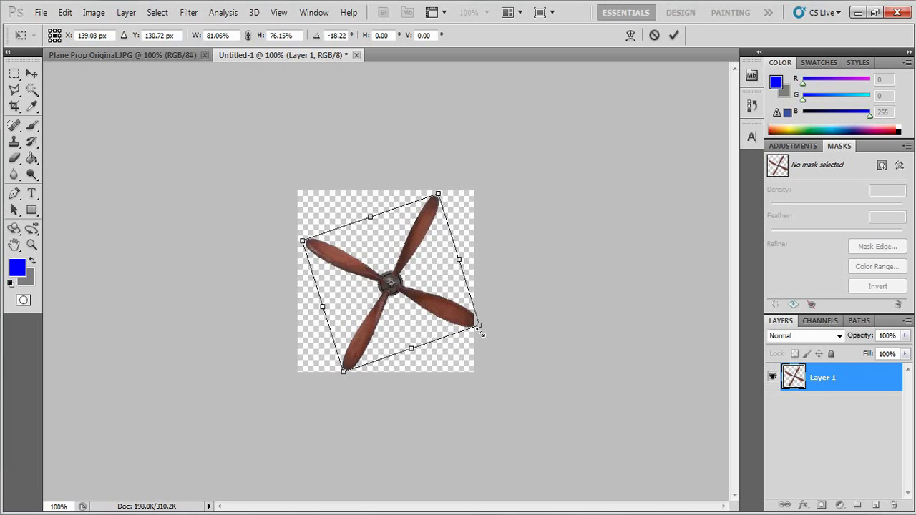
drag(479, 329, 474, 326)
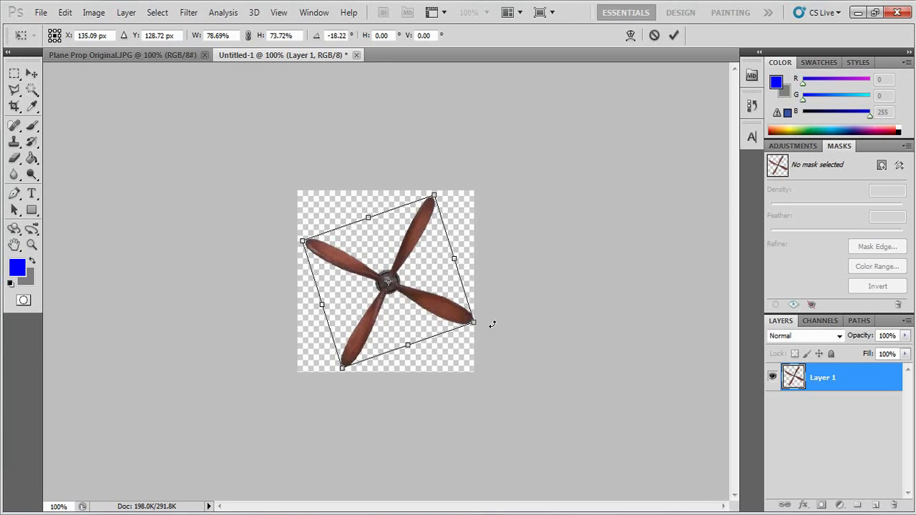
click(674, 35)
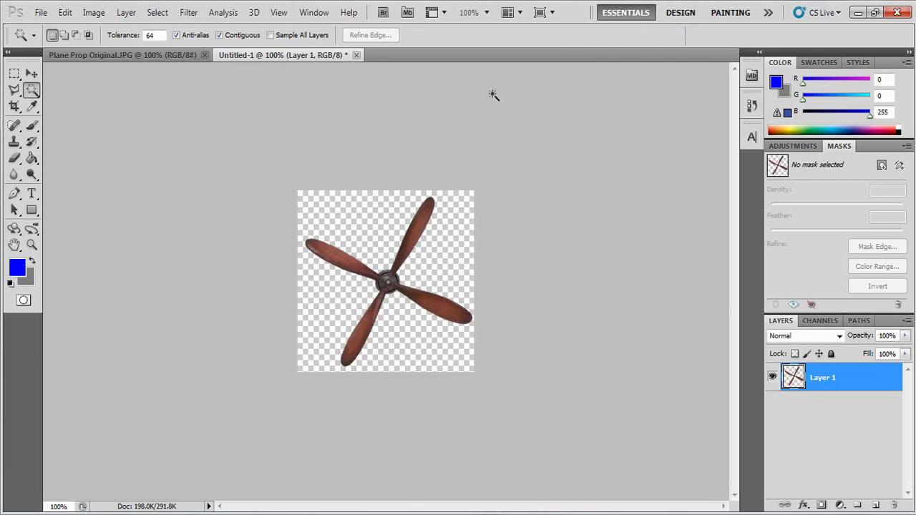
Save the rotated propeller as PNG Prop02 in My Propeller with default PNG options.
click(42, 13)
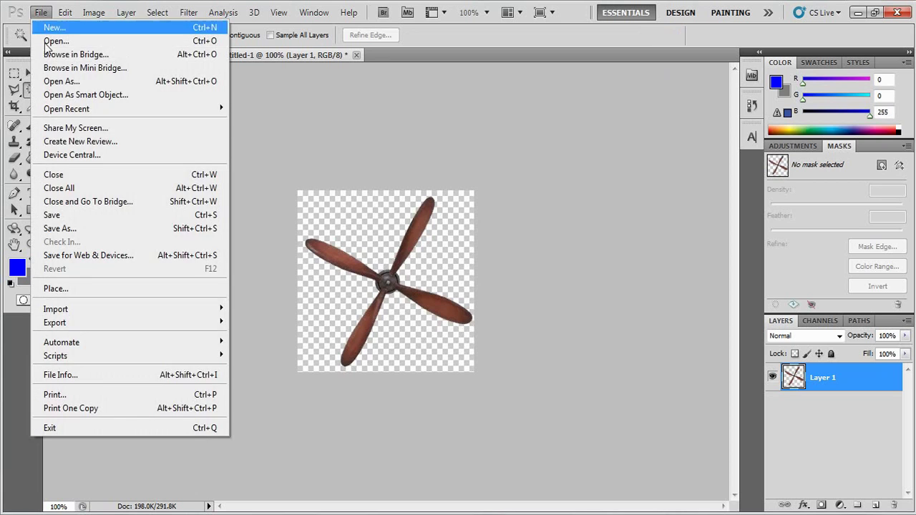
click(67, 232)
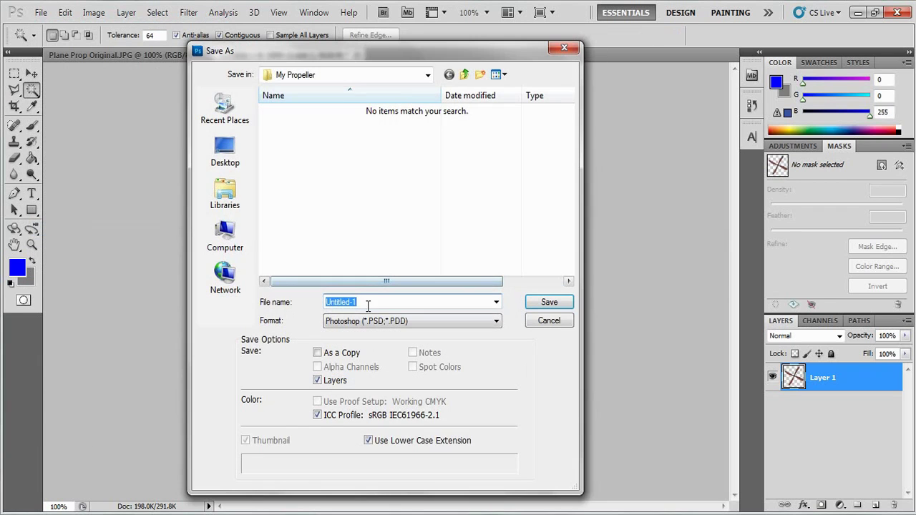
click(242, 164)
double_click(460, 109)
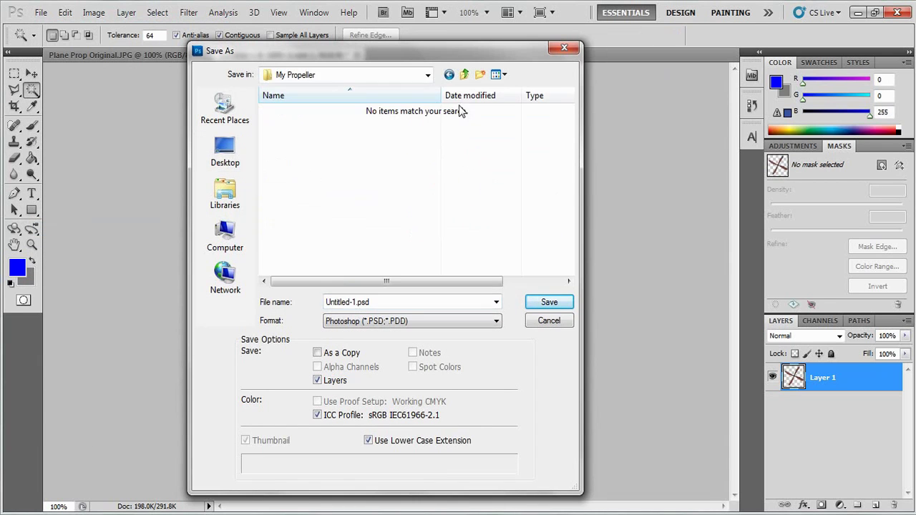
click(376, 304)
click(429, 321)
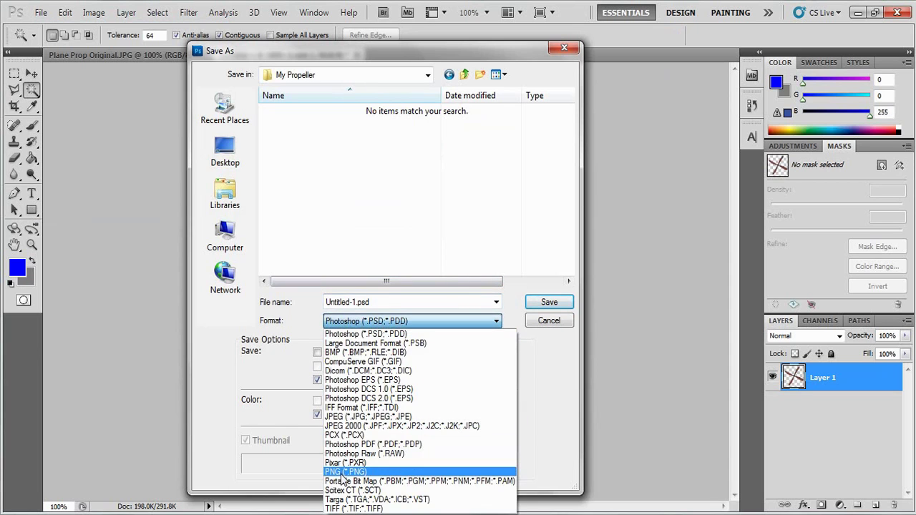
click(344, 467)
key(shift+Tab)
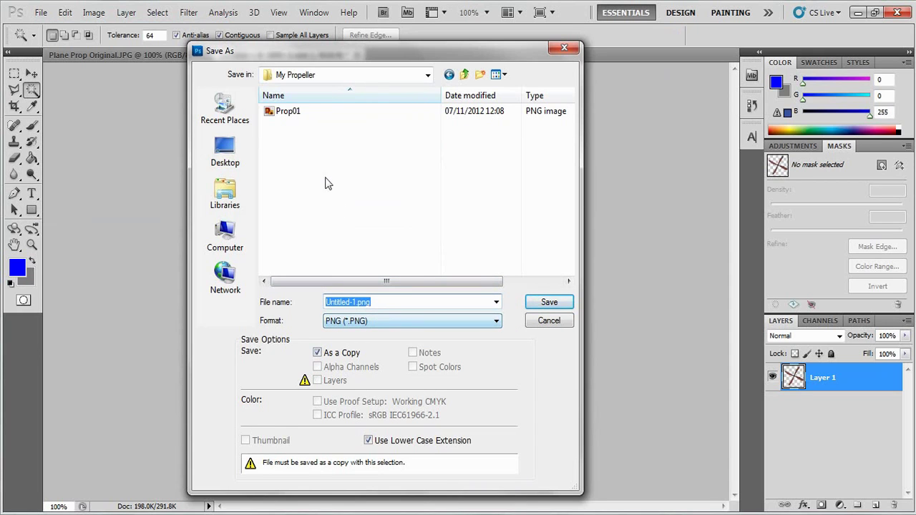
click(406, 302)
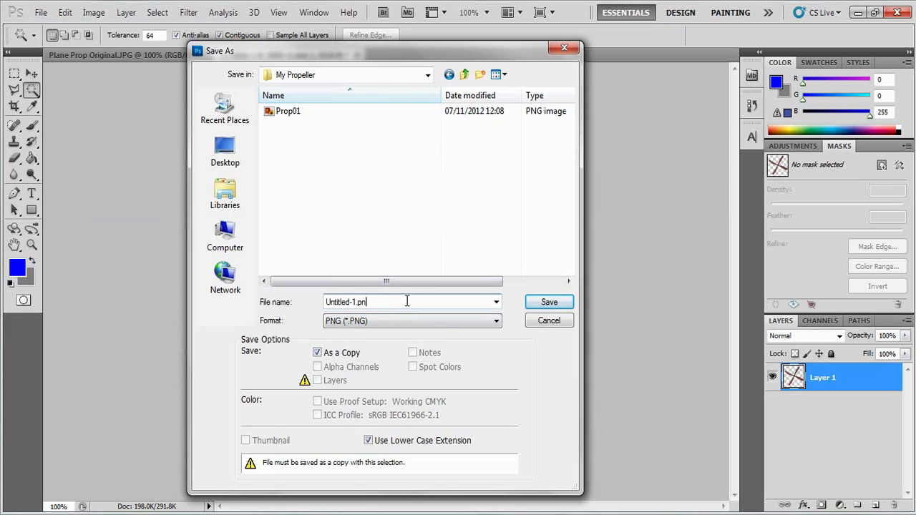
text(Prop)
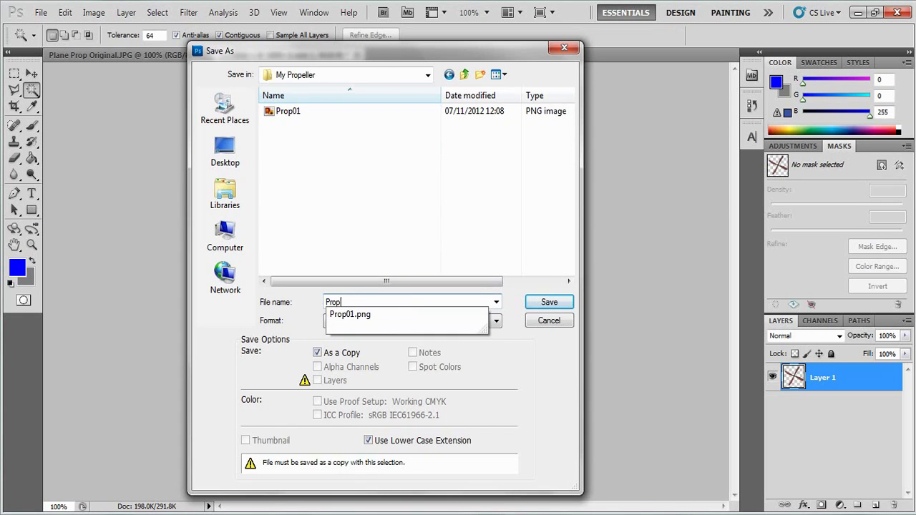
text(02)
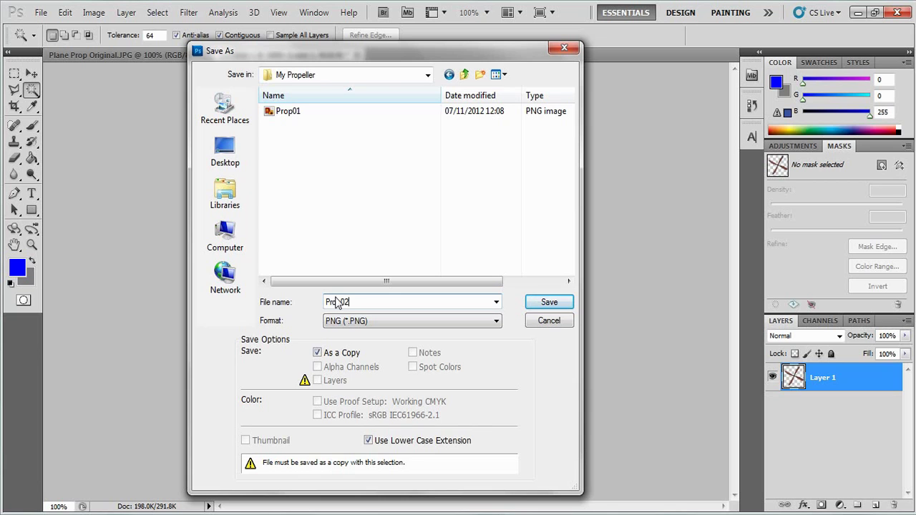
click(536, 305)
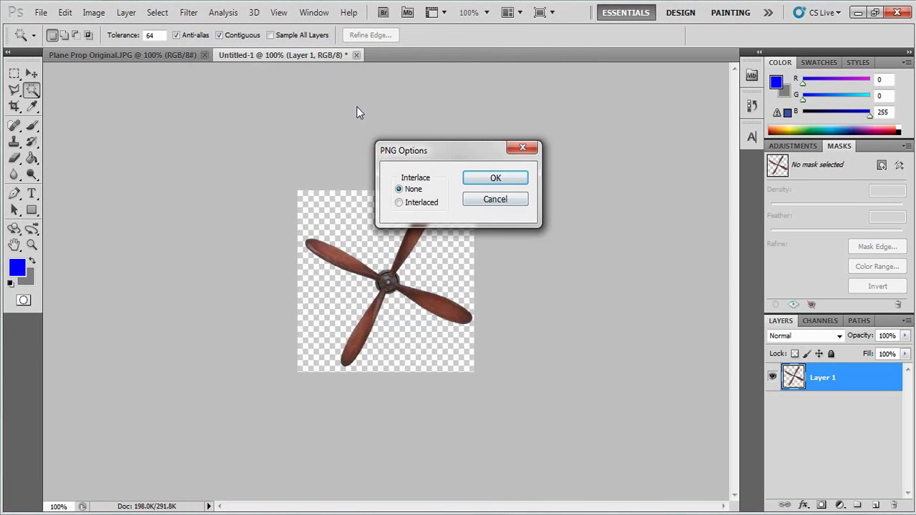
click(469, 179)
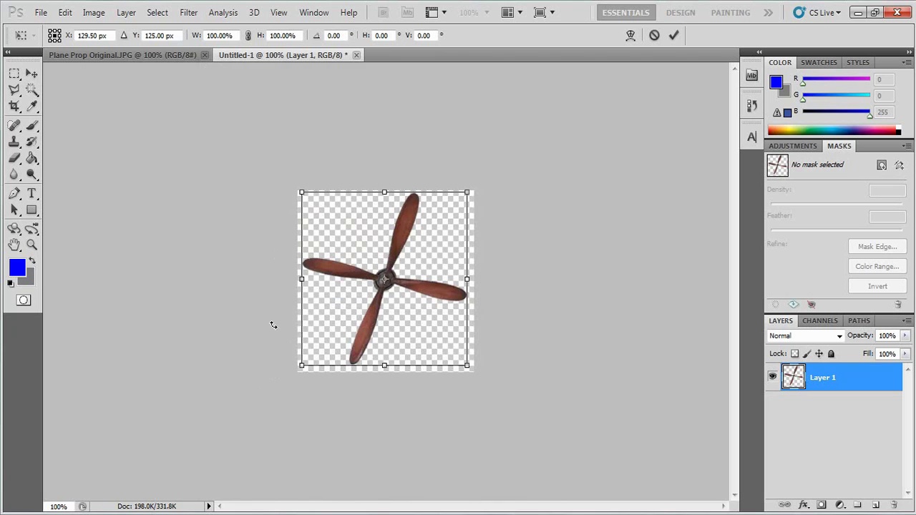
Rotate the propeller about 5° further counterclockwise and commit the transform.
mouse_move(351, 136)
mouse_down()
mouse_move(295, 139)
mouse_move(298, 127)
mouse_move(296, 151)
mouse_move(373, 137)
mouse_move(294, 144)
mouse_move(299, 137)
mouse_move(287, 135)
mouse_move(243, 149)
mouse_move(405, 348)
mouse_move(353, 188)
mouse_move(360, 182)
mouse_move(335, 183)
mouse_move(345, 180)
mouse_move(311, 200)
mouse_move(271, 259)
mouse_move(367, 383)
mouse_move(581, 401)
mouse_move(422, 162)
mouse_move(303, 160)
mouse_move(252, 188)
mouse_move(198, 286)
mouse_move(202, 327)
mouse_move(290, 418)
mouse_move(436, 425)
mouse_move(566, 346)
mouse_move(525, 174)
mouse_move(449, 129)
mouse_move(336, 131)
mouse_up()
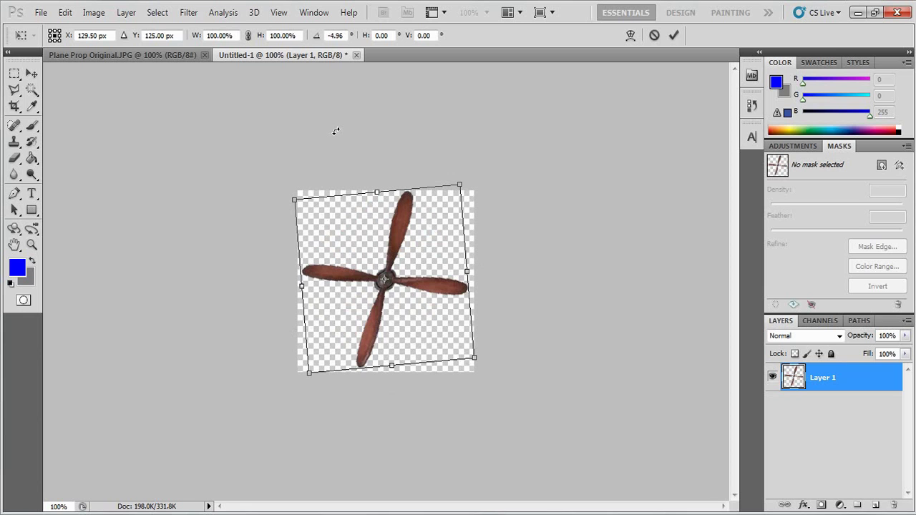
click(674, 35)
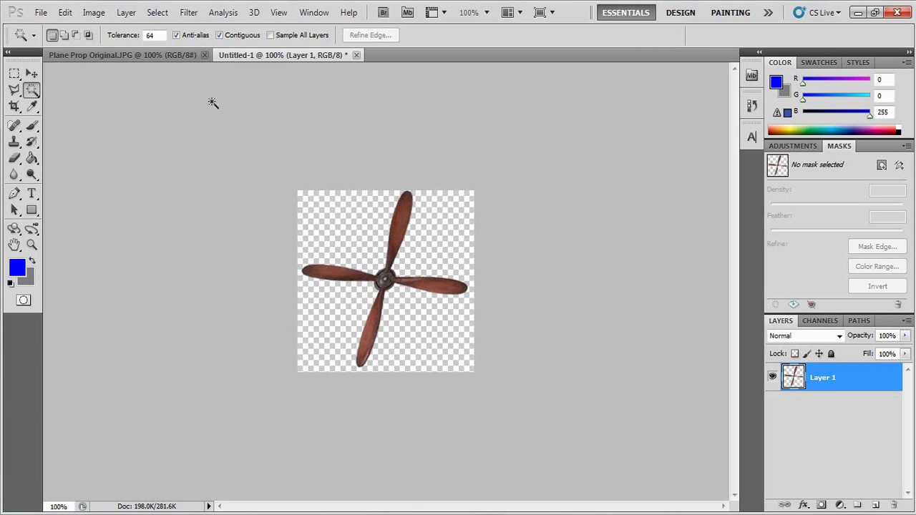
Save the latest pose as PNG copy Prop08 in My Propeller.
click(50, 12)
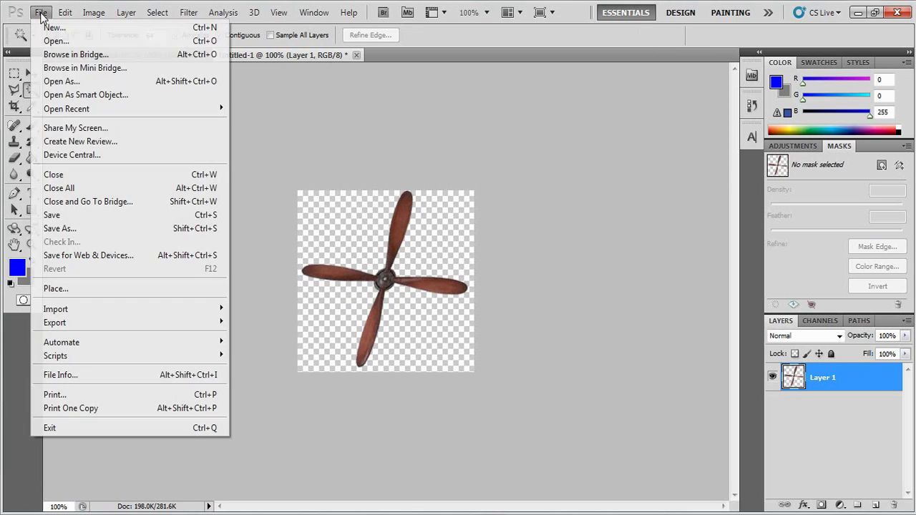
click(69, 226)
click(412, 320)
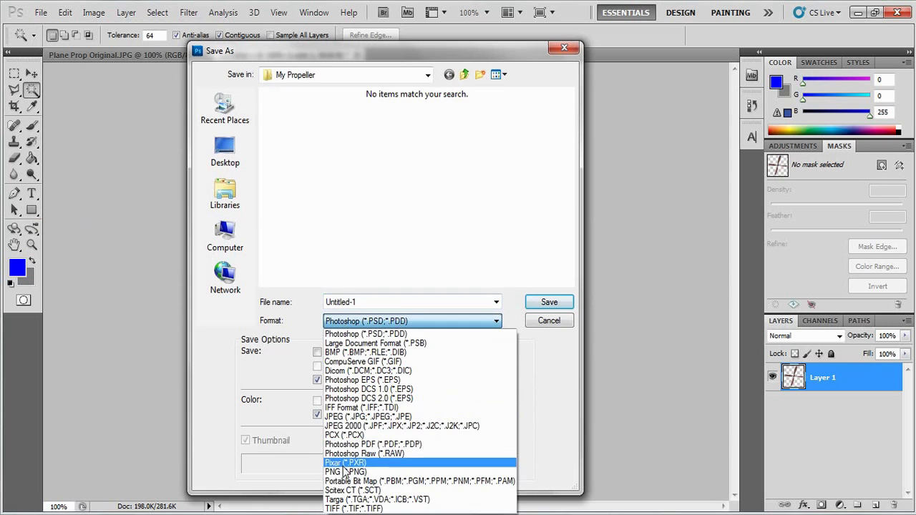
click(361, 458)
click(382, 302)
text(P)
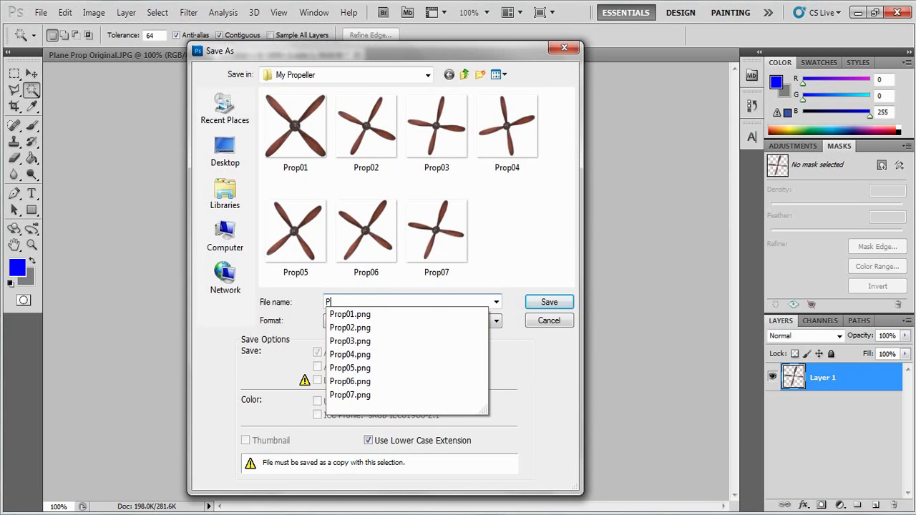
text(rop08)
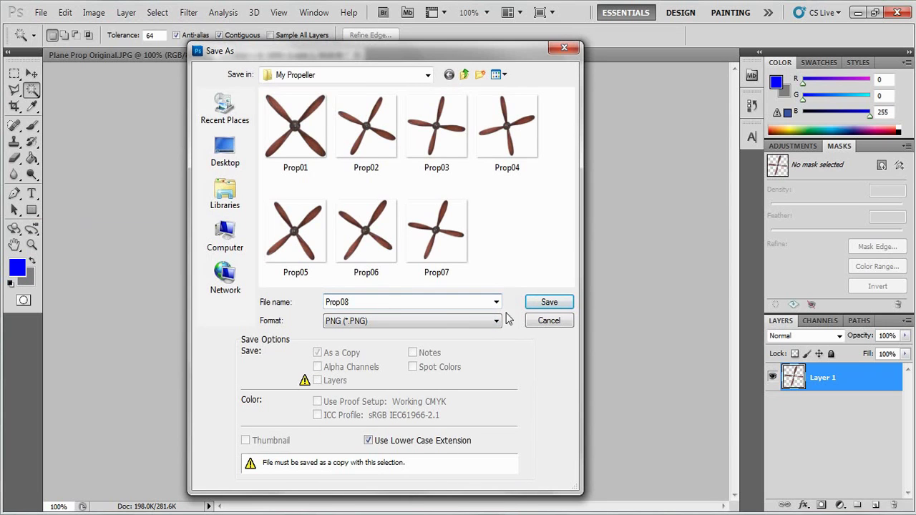
click(549, 302)
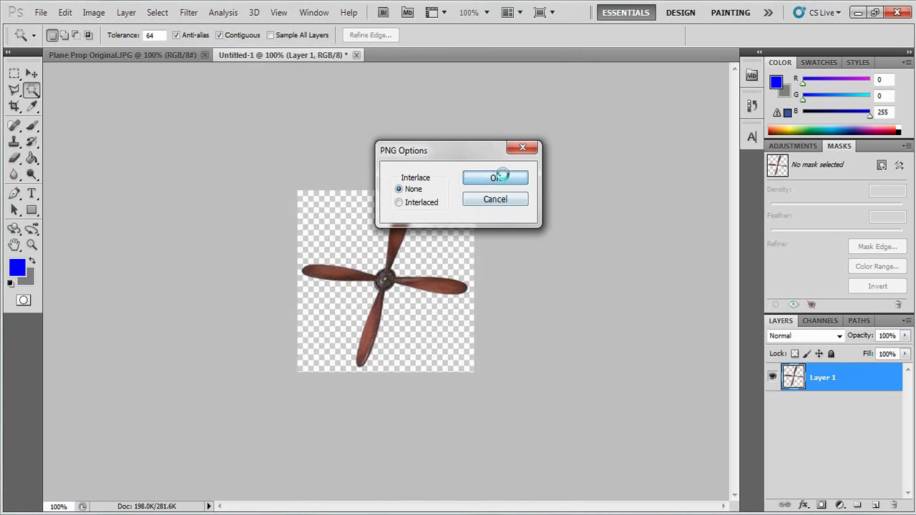
click(498, 178)
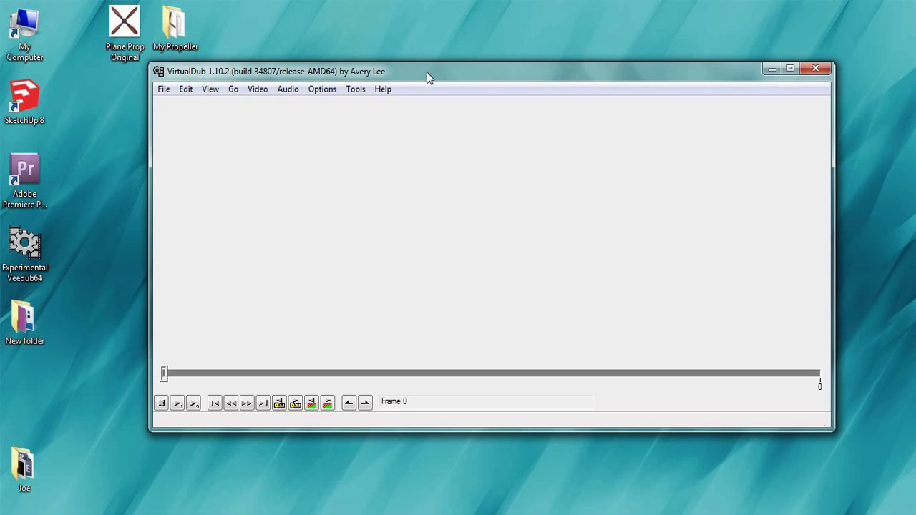
Open Prop01.png from My Propeller in VirtualDub as an image sequence.
drag(427, 72, 425, 96)
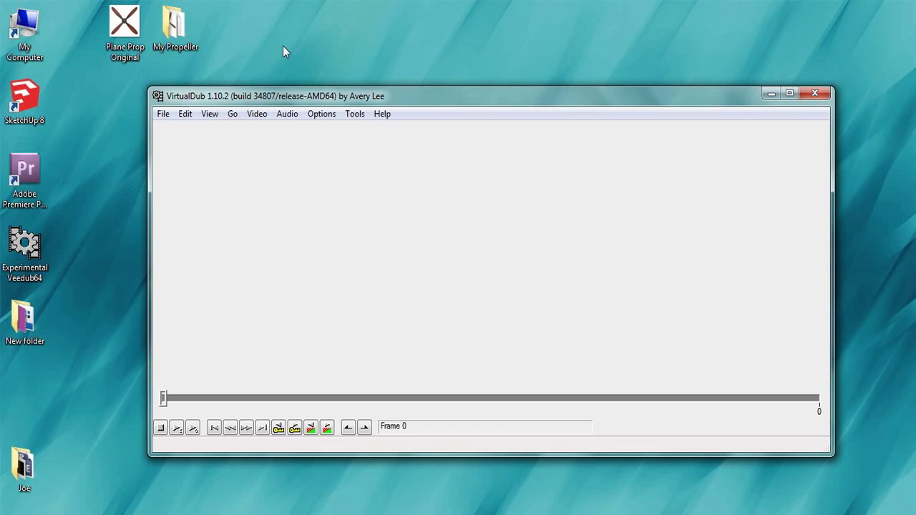
click(163, 114)
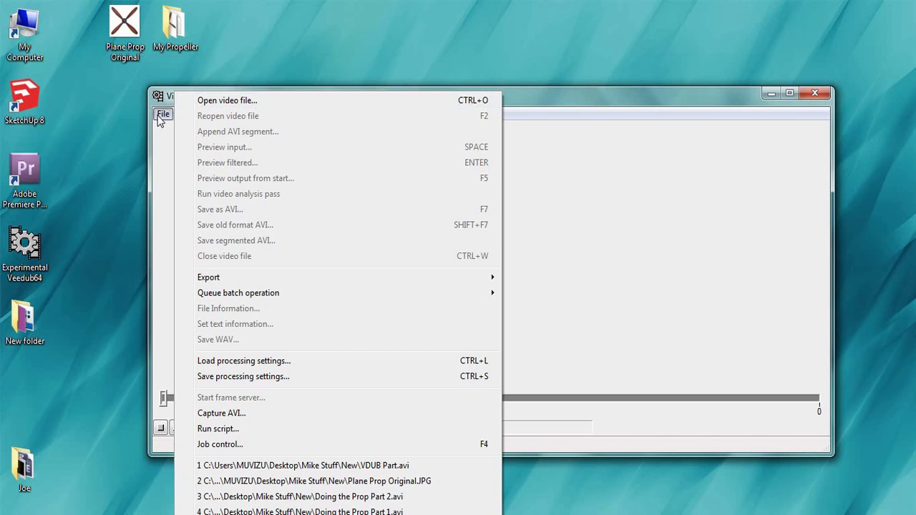
click(238, 101)
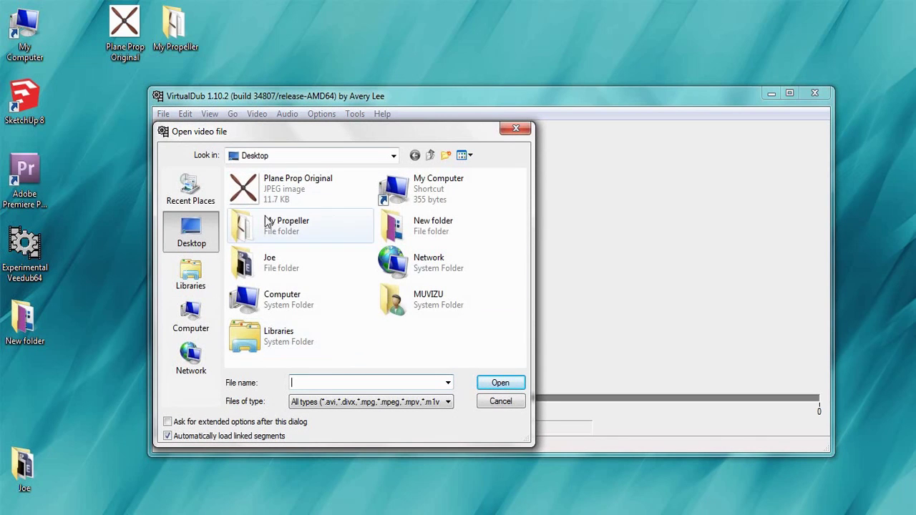
double_click(256, 224)
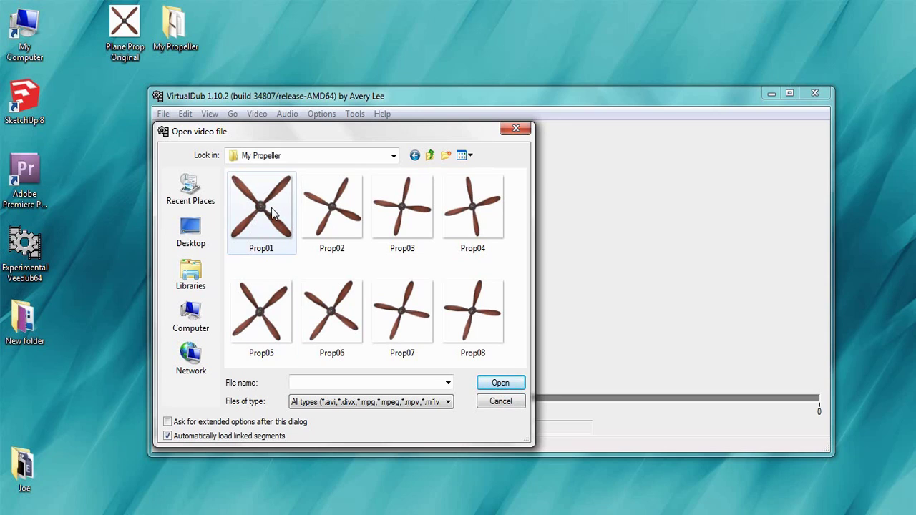
click(265, 218)
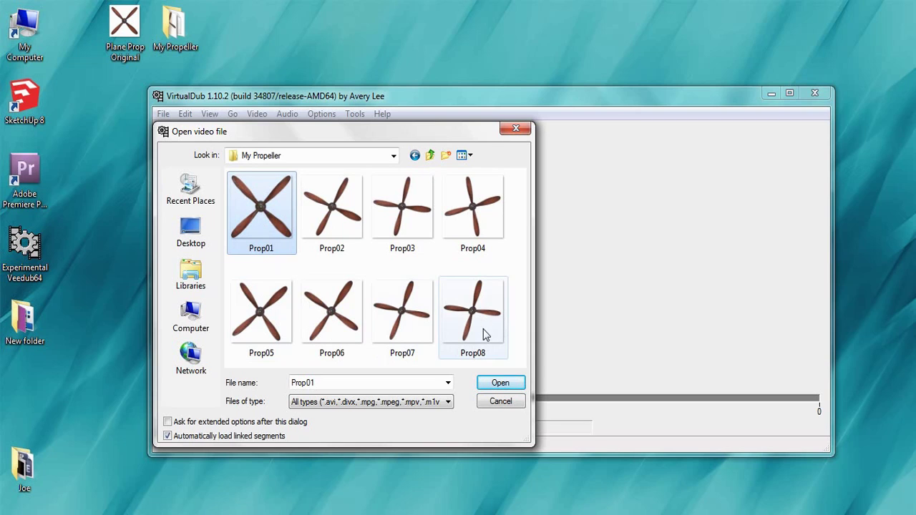
click(500, 385)
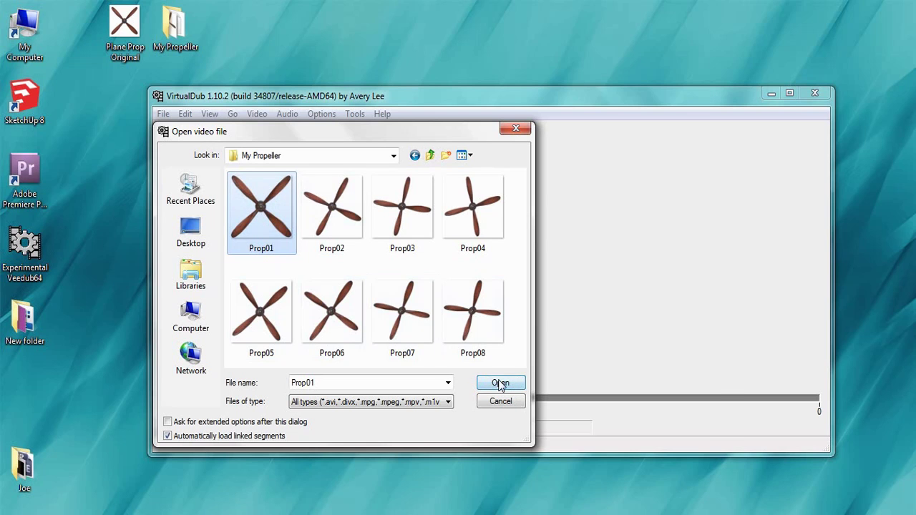
Set the frame rate to 15 fps source, converted to 30 fps output.
click(258, 114)
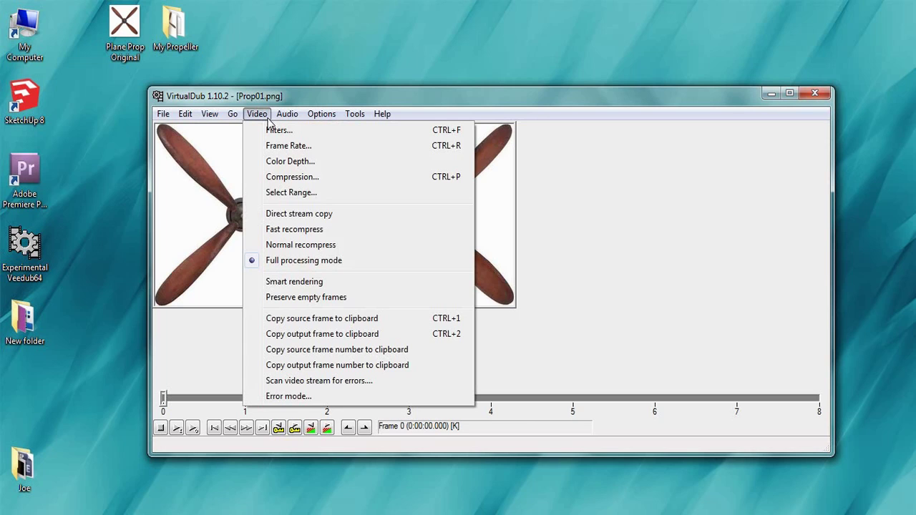
click(280, 147)
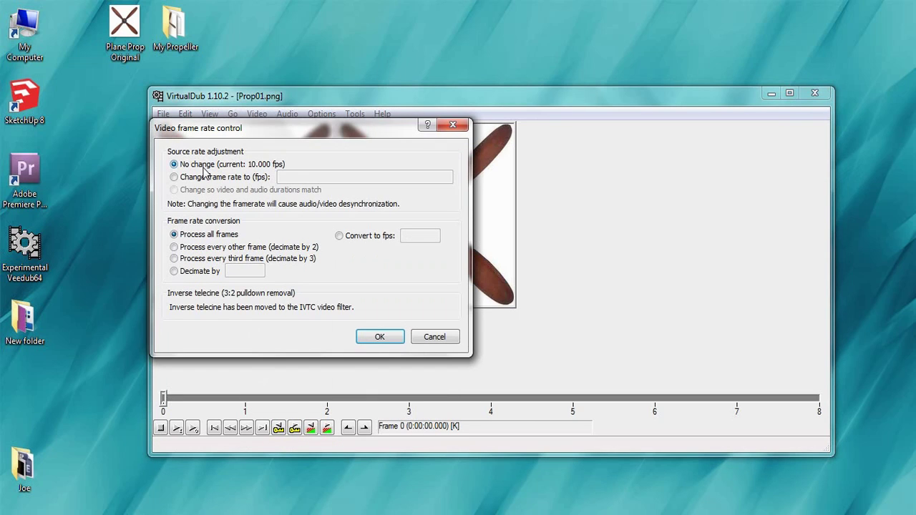
click(183, 177)
click(301, 179)
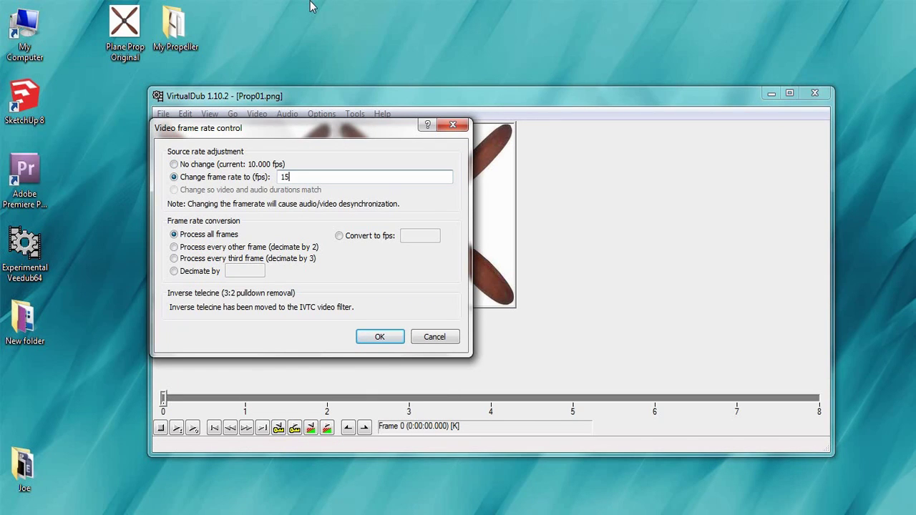
click(340, 236)
click(412, 238)
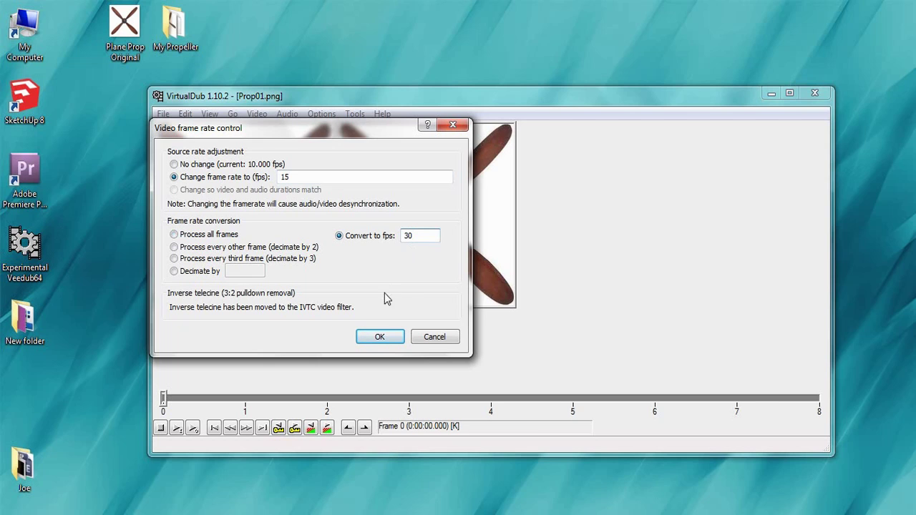
drag(379, 132, 670, 35)
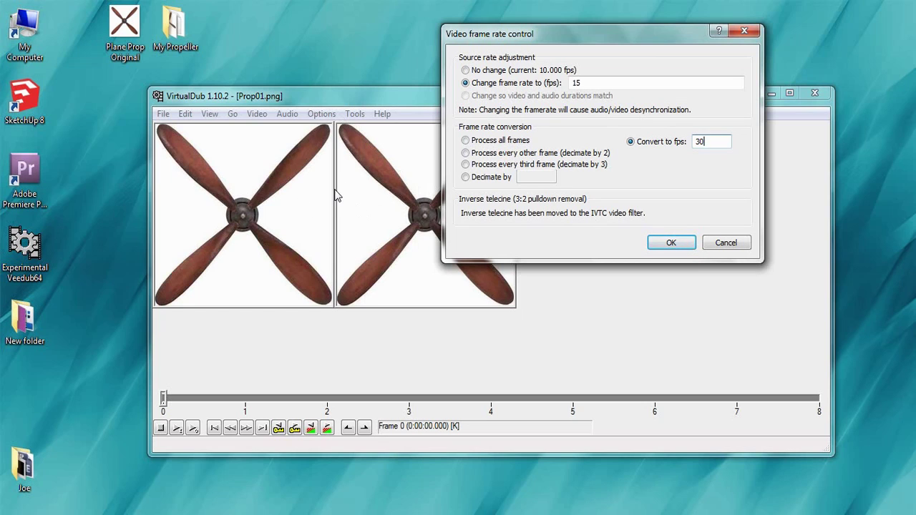
click(587, 81)
click(670, 247)
Keep VirtualDub's video colour depth on the automatic Autoselect setting.
click(258, 114)
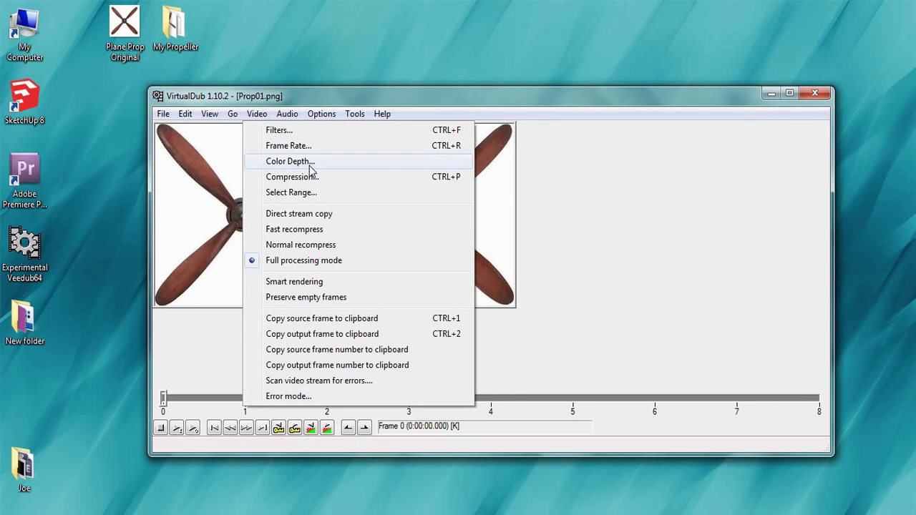
click(310, 164)
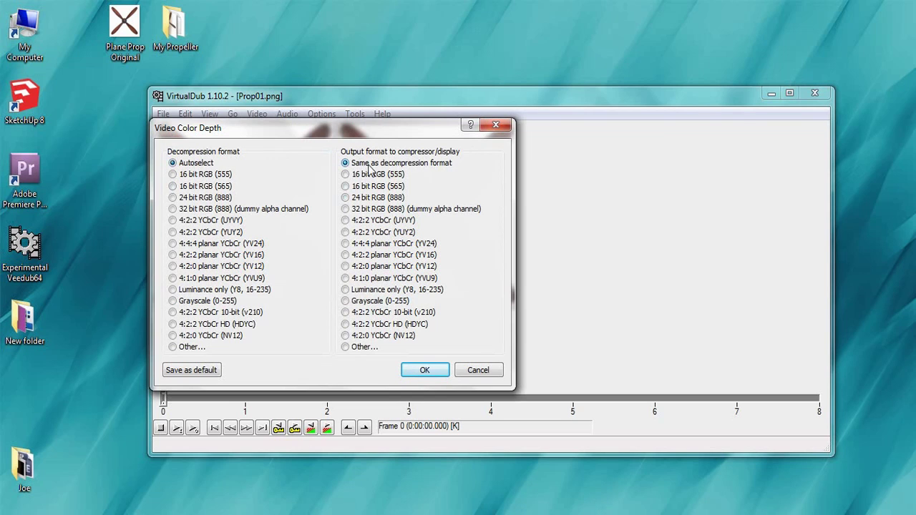
click(434, 377)
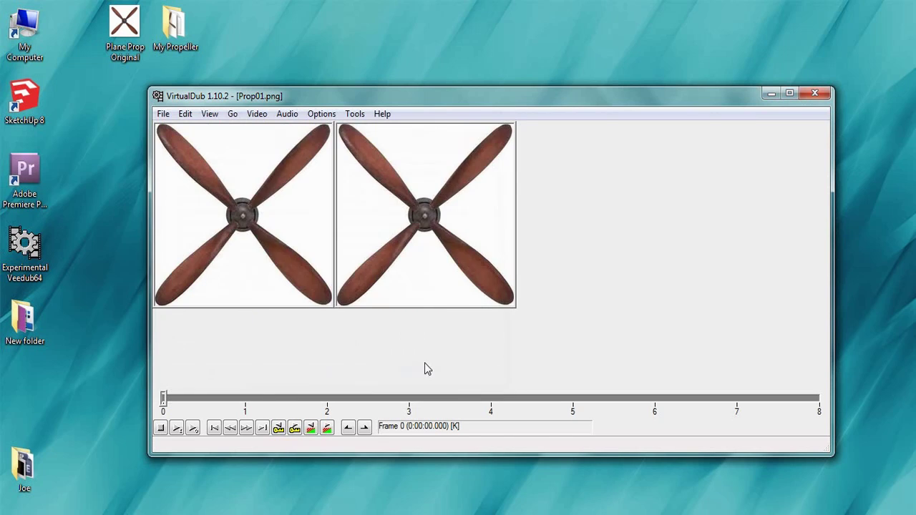
Set the video compression to Uncompressed RGB/YCbCr.
click(256, 114)
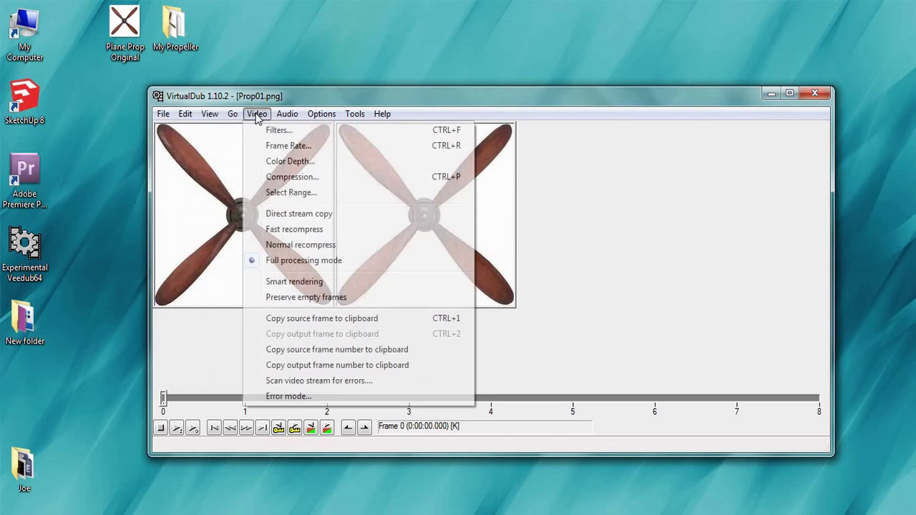
click(277, 179)
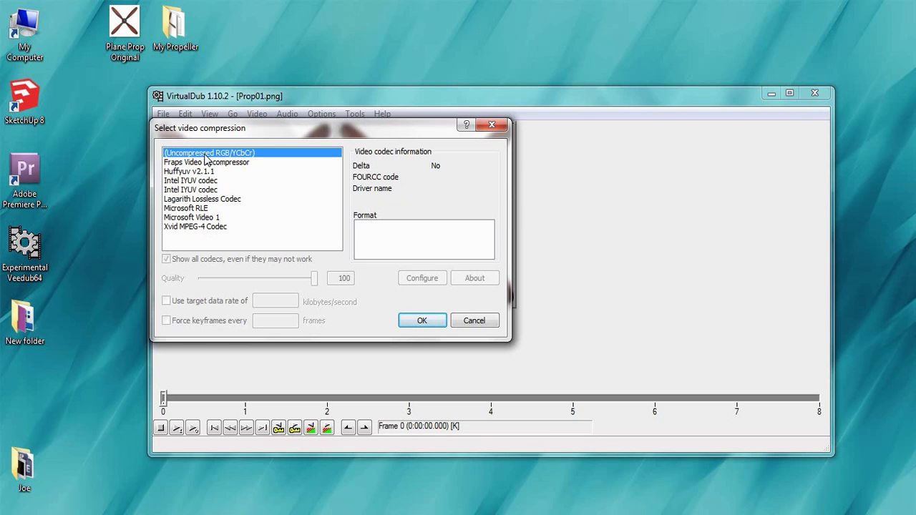
click(409, 322)
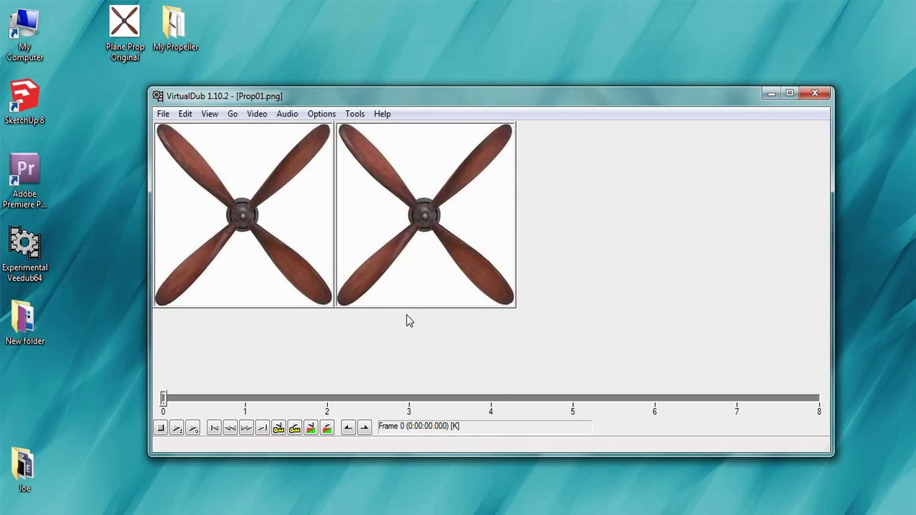
Save the propeller video to the Desktop as an AVI named My Prop Video.
click(163, 114)
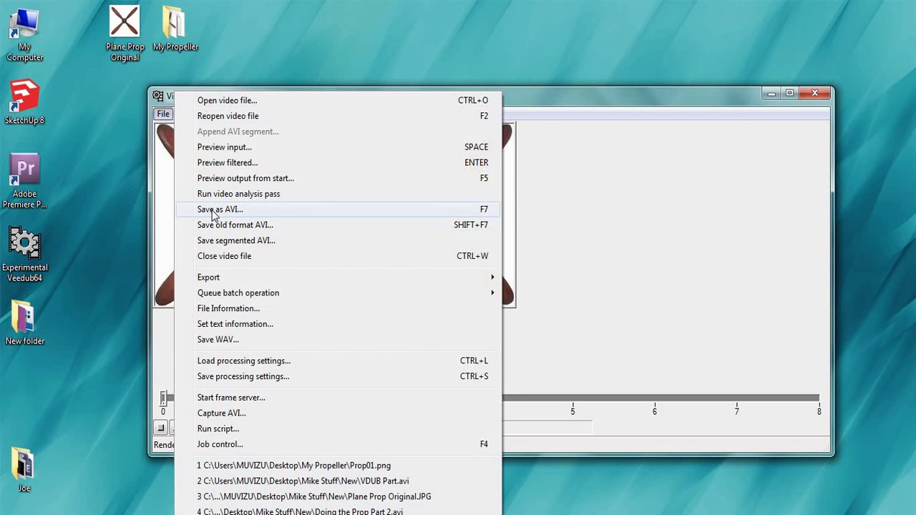
click(215, 209)
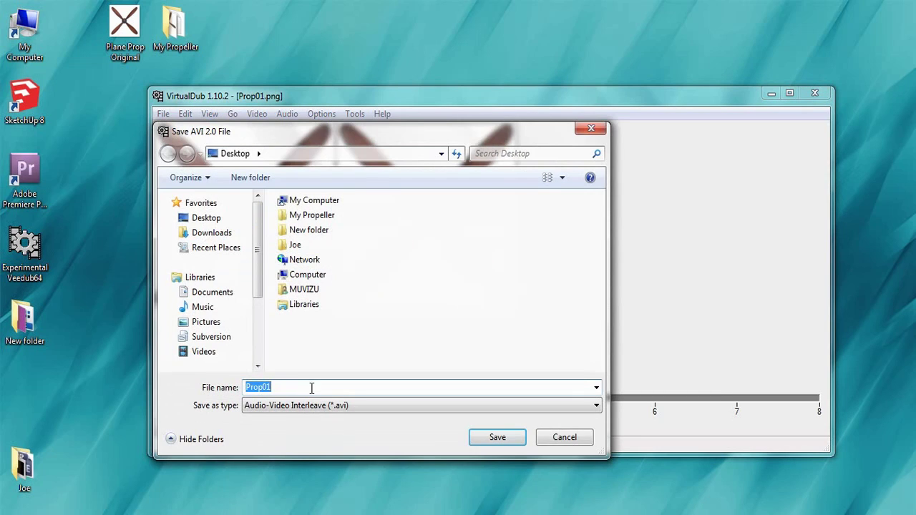
text(My Prop)
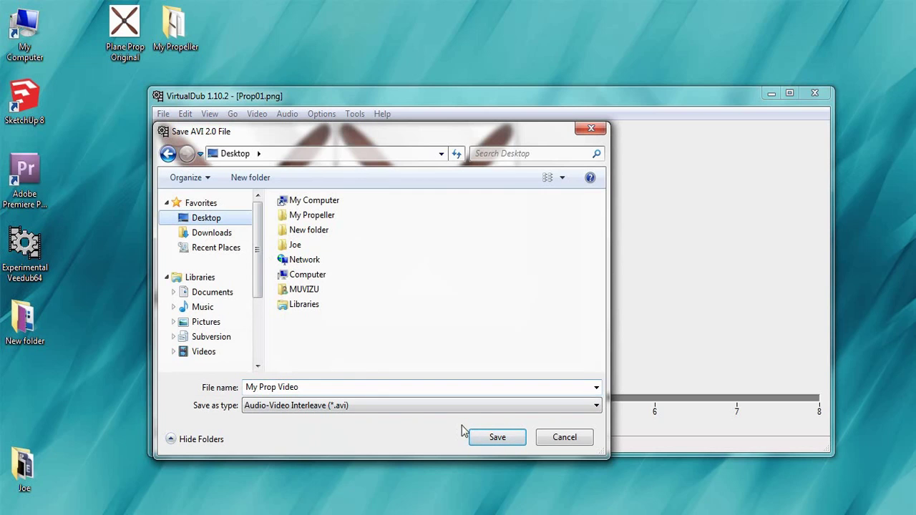
click(494, 437)
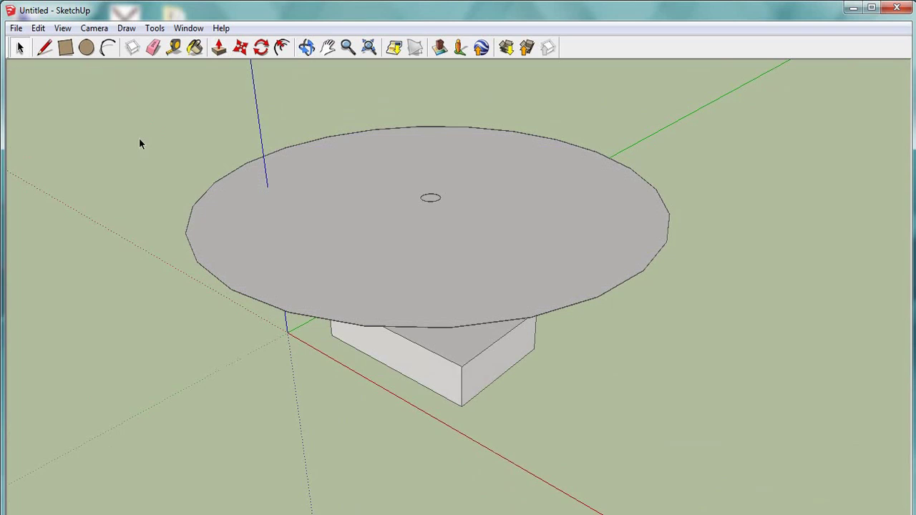
scroll(128, 211, down, 1)
middle_drag(150, 318, 140, 360)
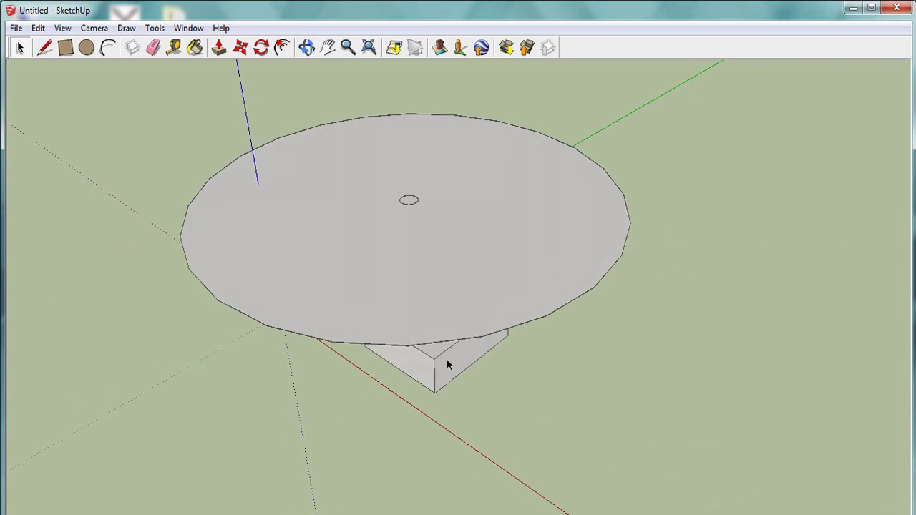
middle_drag(447, 359, 551, 361)
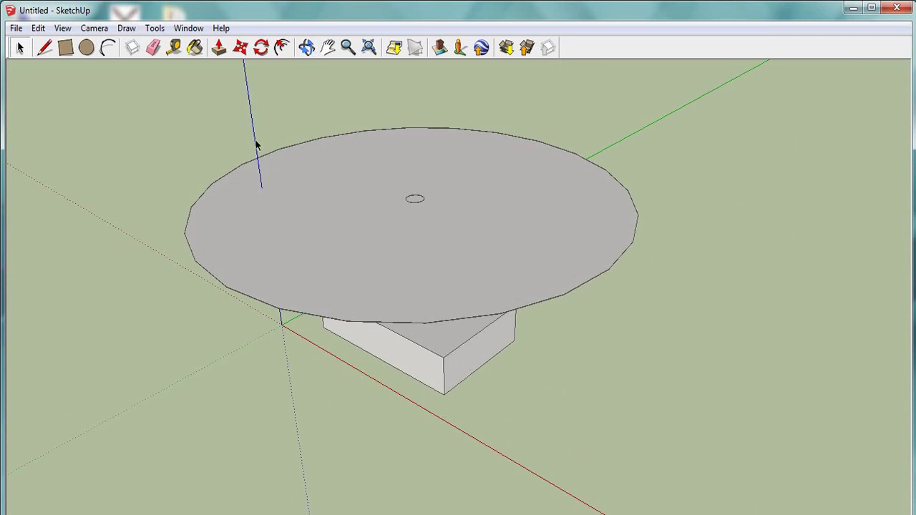
middle_drag(539, 226, 591, 360)
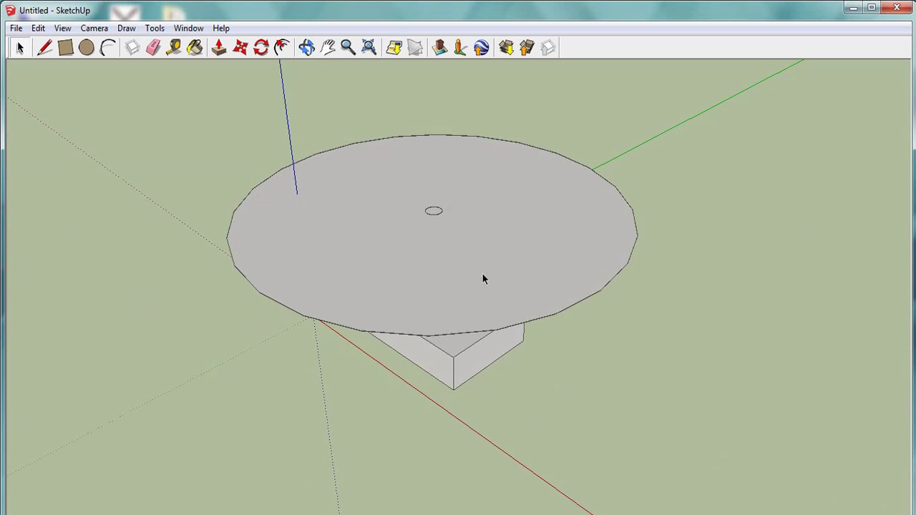
scroll(582, 257, up, 2)
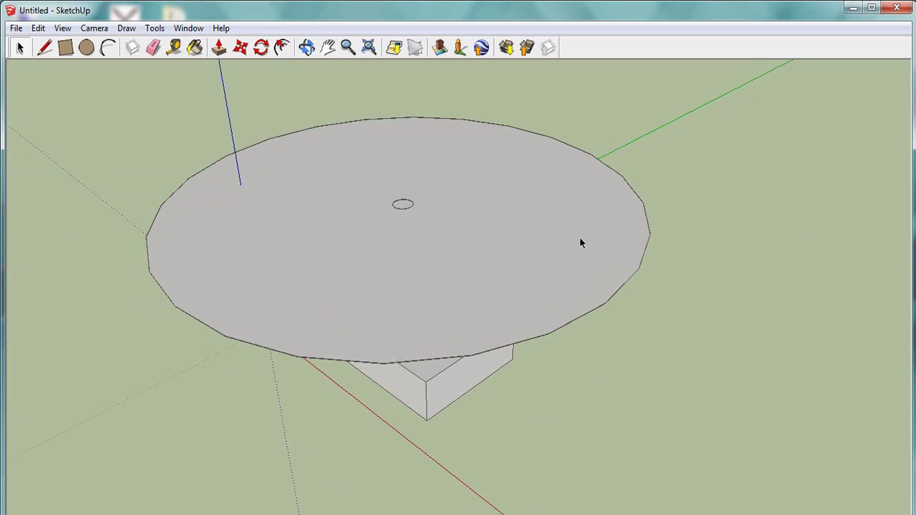
Create Material1 textured with the Transparent image from Desktop > New folder.
click(194, 49)
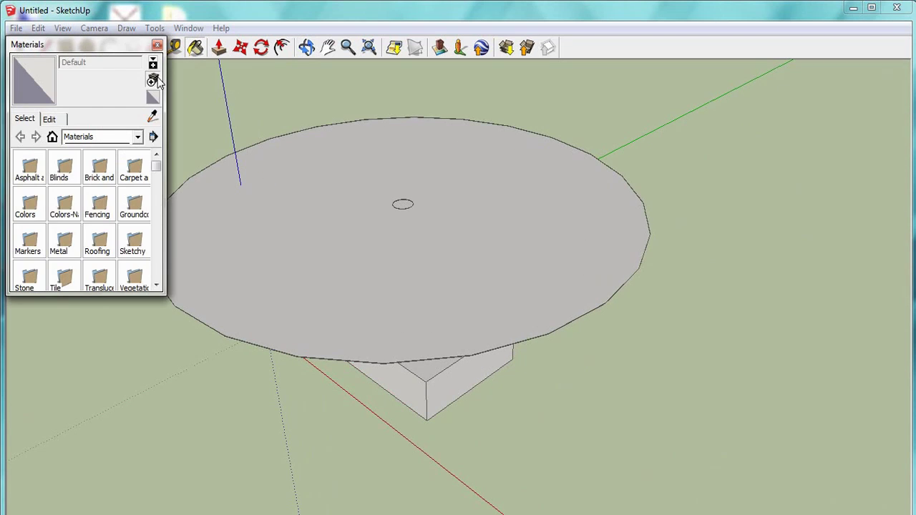
click(153, 81)
click(173, 265)
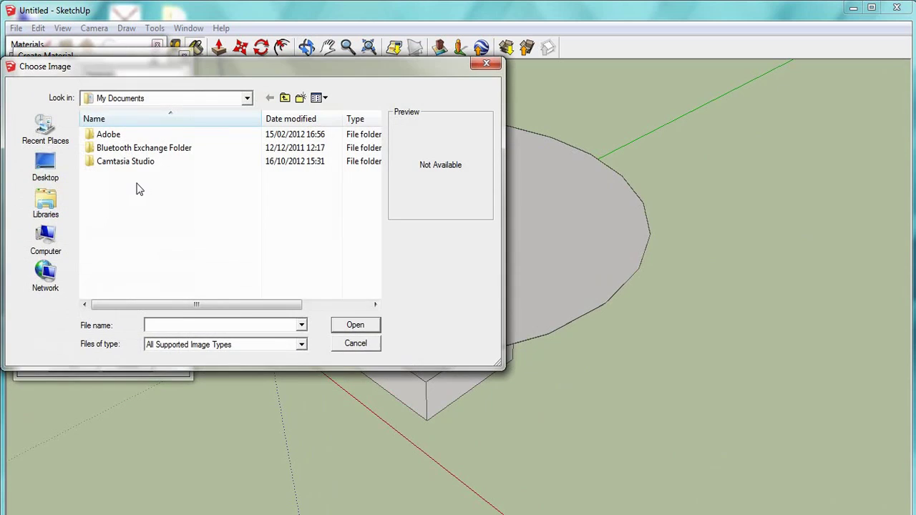
click(57, 175)
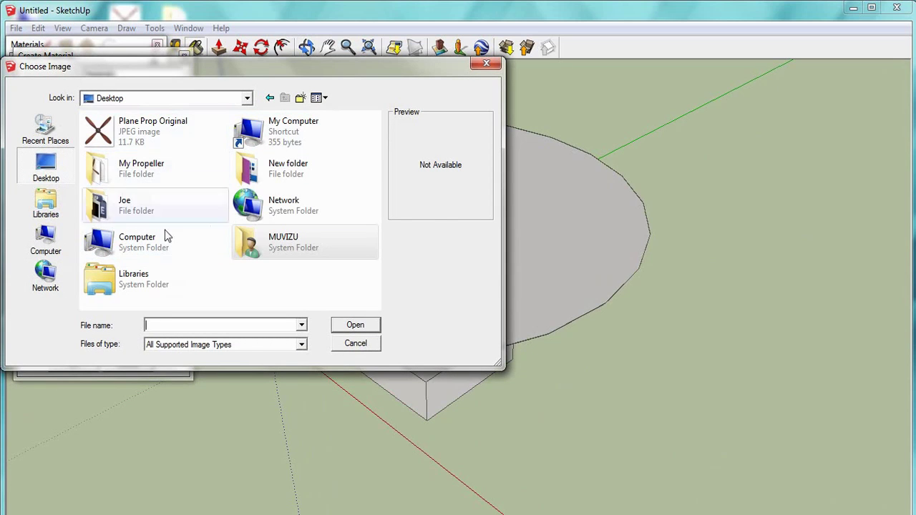
double_click(275, 169)
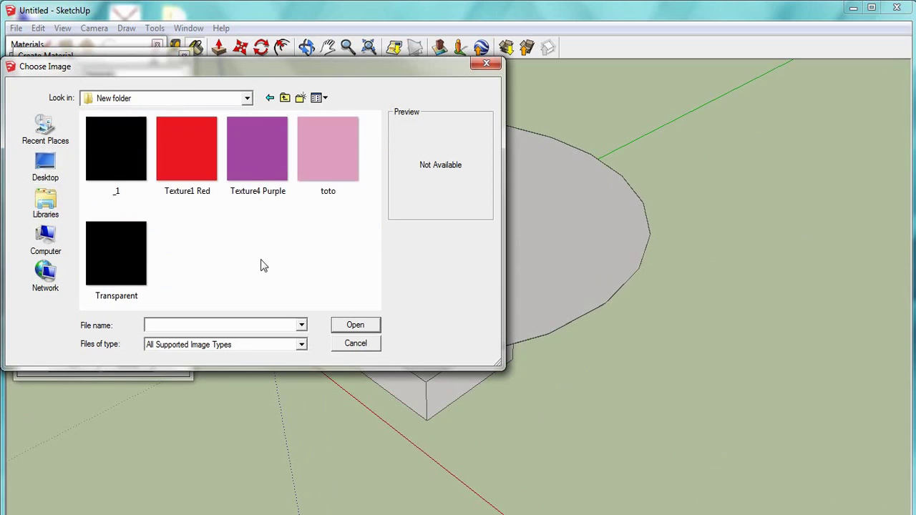
double_click(116, 262)
click(73, 364)
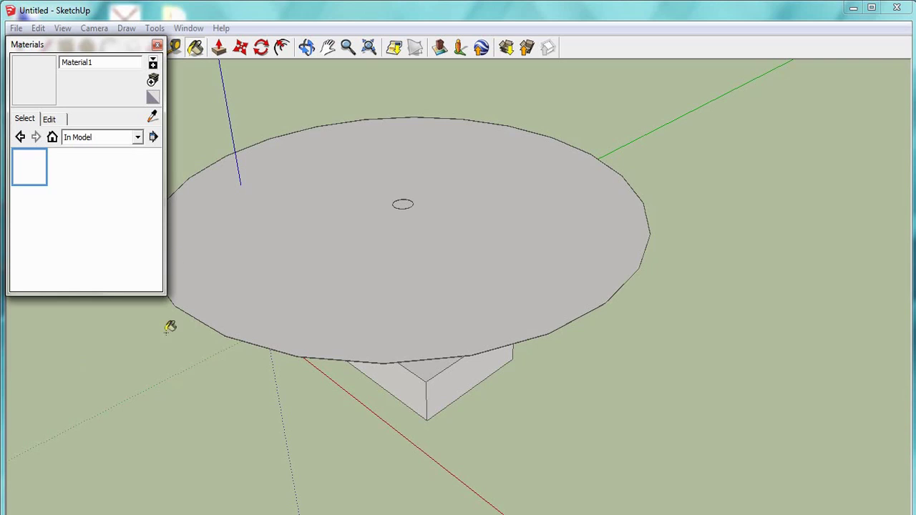
Paint the disc's top face with Material1.
click(157, 45)
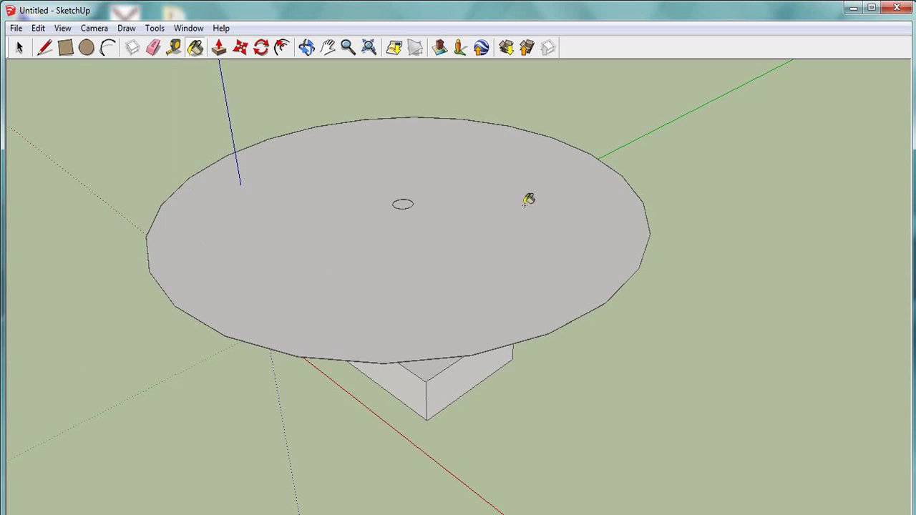
click(458, 290)
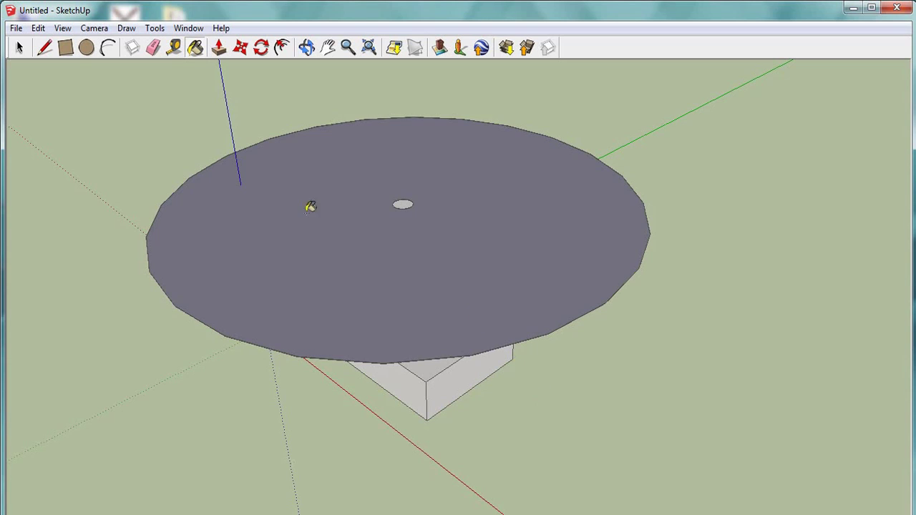
Reopen the materials browser and cancel two unneeded new materials.
click(198, 53)
click(154, 84)
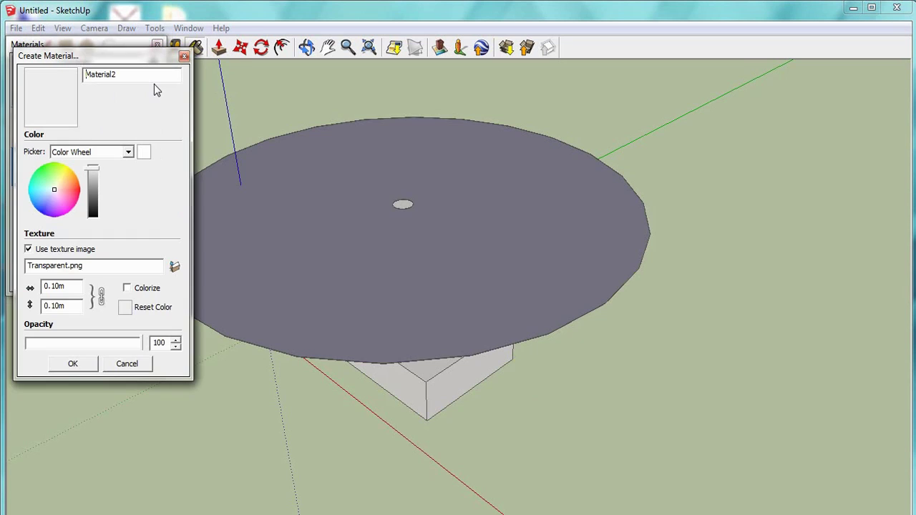
click(183, 58)
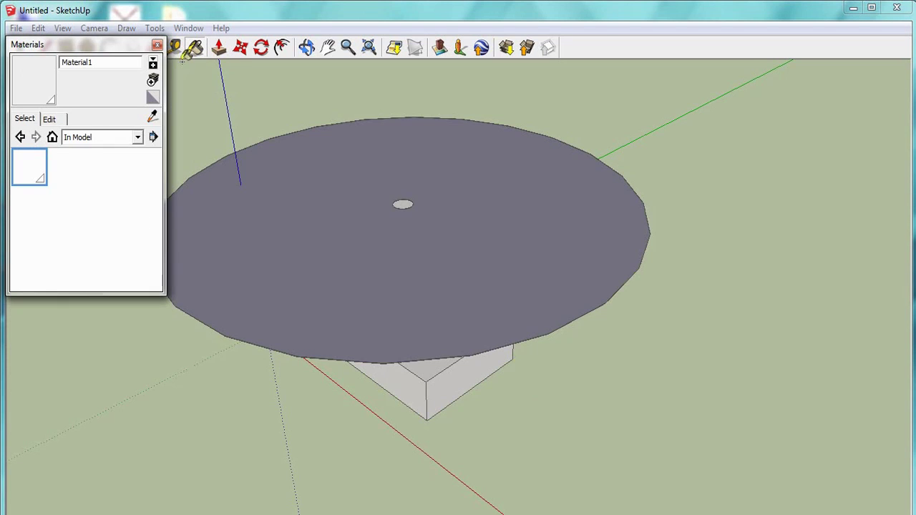
click(153, 84)
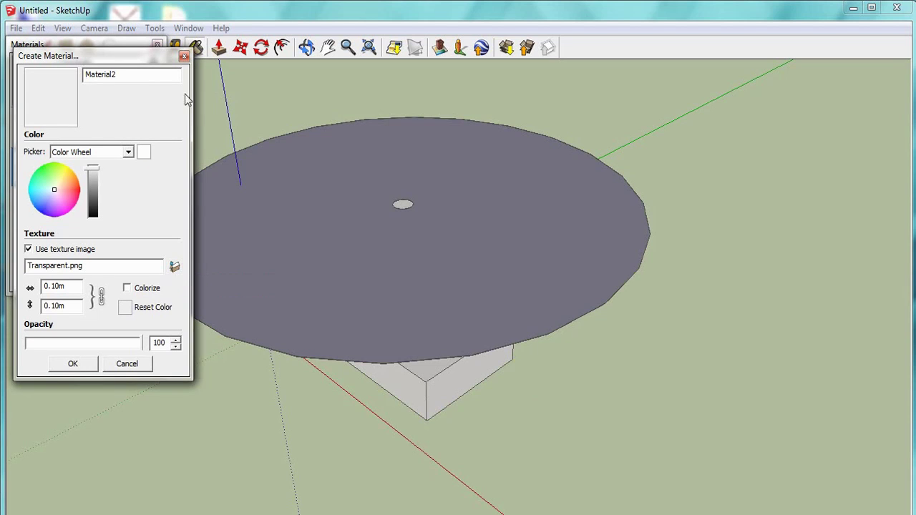
click(184, 56)
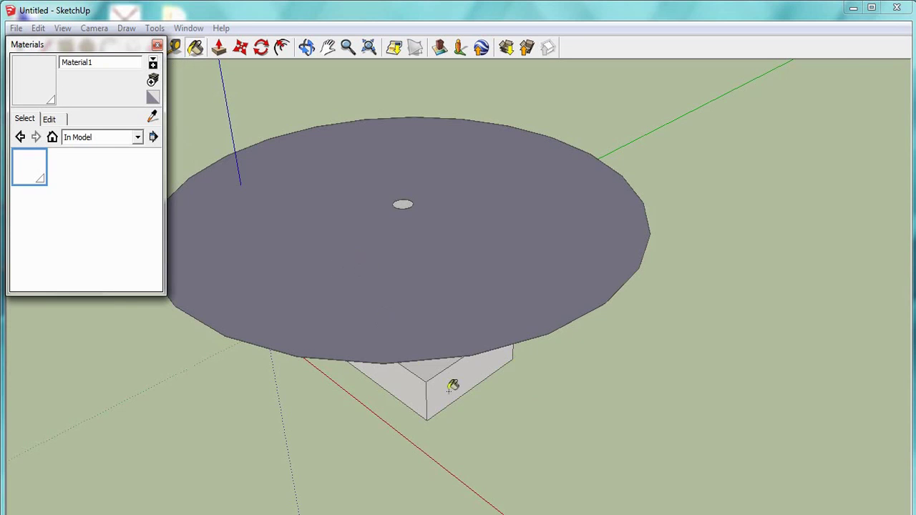
Paint the grey disc with transparent Material1, orbit to verify it, and close the panel.
middle_drag(518, 380, 509, 340)
mouse_move(539, 375)
middle_down()
mouse_move(542, 184)
mouse_move(516, 172)
middle_up()
click(513, 172)
middle_drag(593, 137, 581, 229)
scroll(581, 229, up, 6)
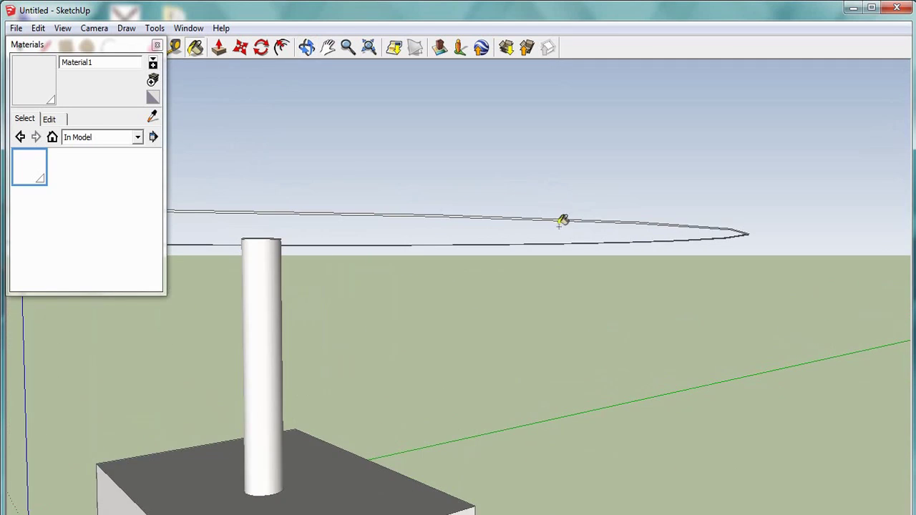
scroll(565, 244, down, 3)
scroll(565, 280, up, 4)
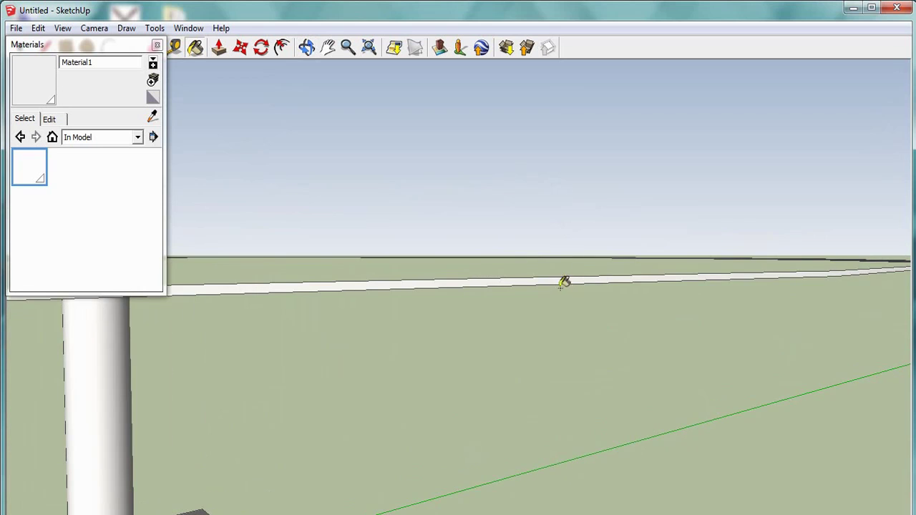
scroll(563, 196, down, 5)
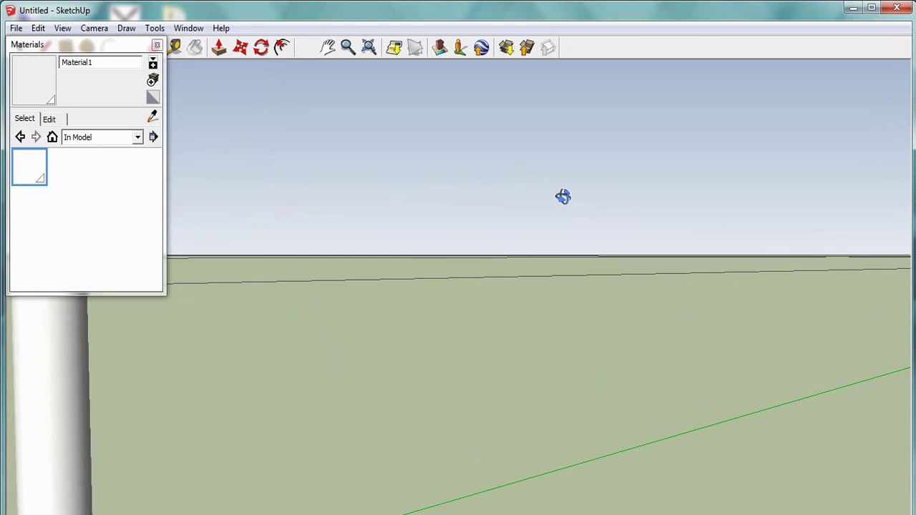
mouse_move(566, 202)
middle_down()
mouse_move(430, 200)
mouse_move(508, 333)
middle_up()
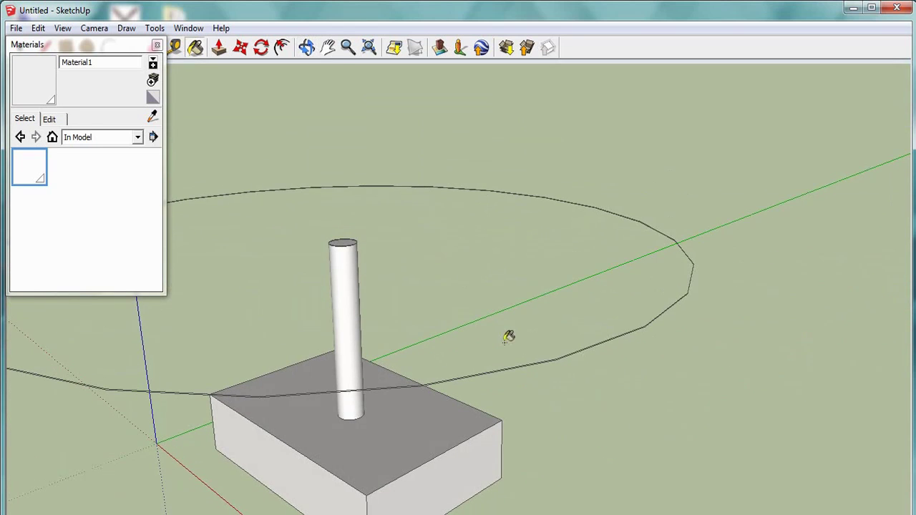
click(158, 44)
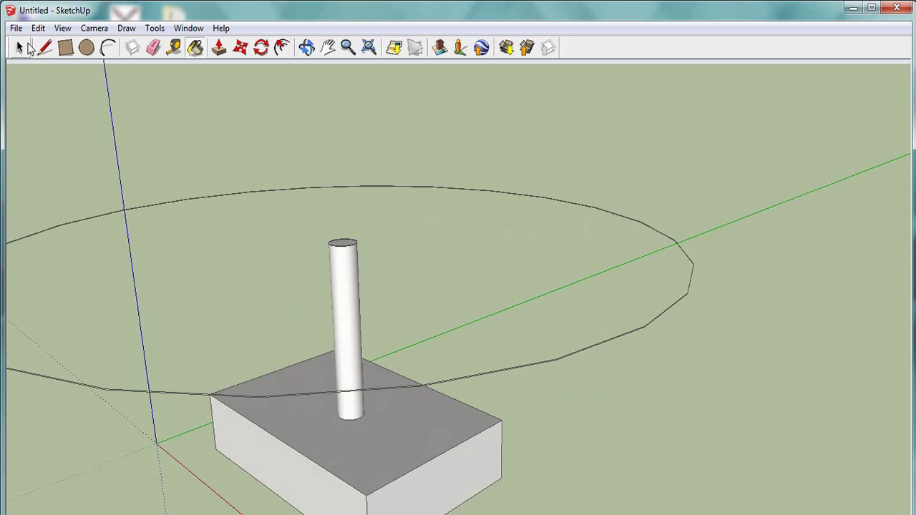
With the Select tool, bring up the disc face's context menu for texture options.
key(space)
mouse_move(100, 96)
middle_down()
mouse_move(315, 188)
mouse_move(236, 190)
mouse_move(330, 216)
mouse_move(325, 227)
mouse_move(344, 230)
middle_up()
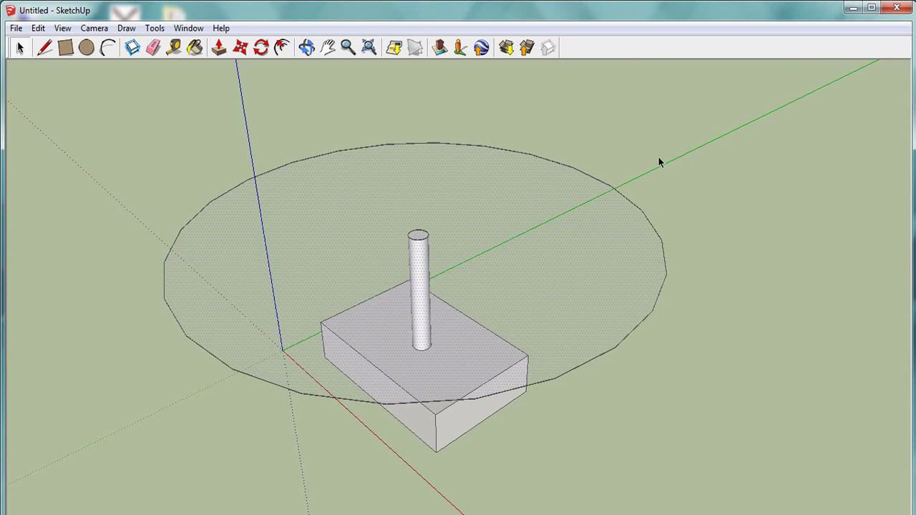
right_click(494, 238)
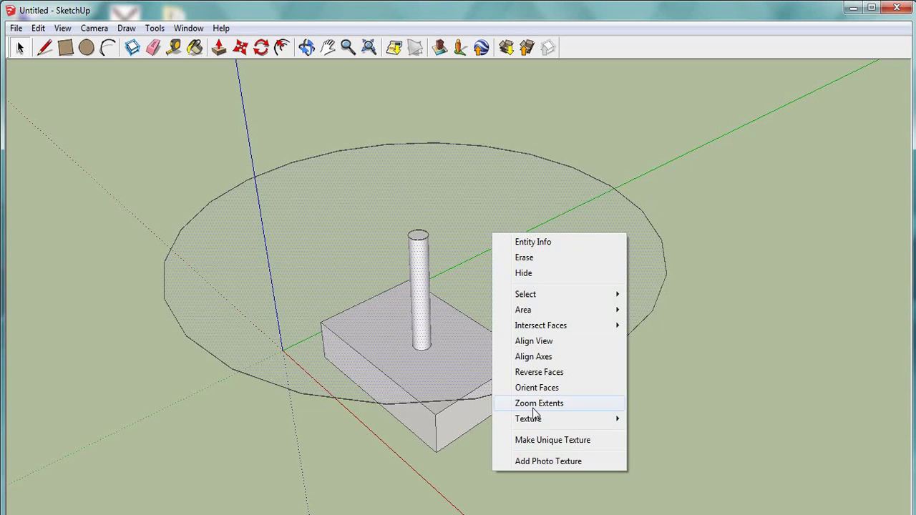
Position the disc's texture: stretch it larger, shift it up-left, then finish.
mouse_move(539, 422)
click(658, 420)
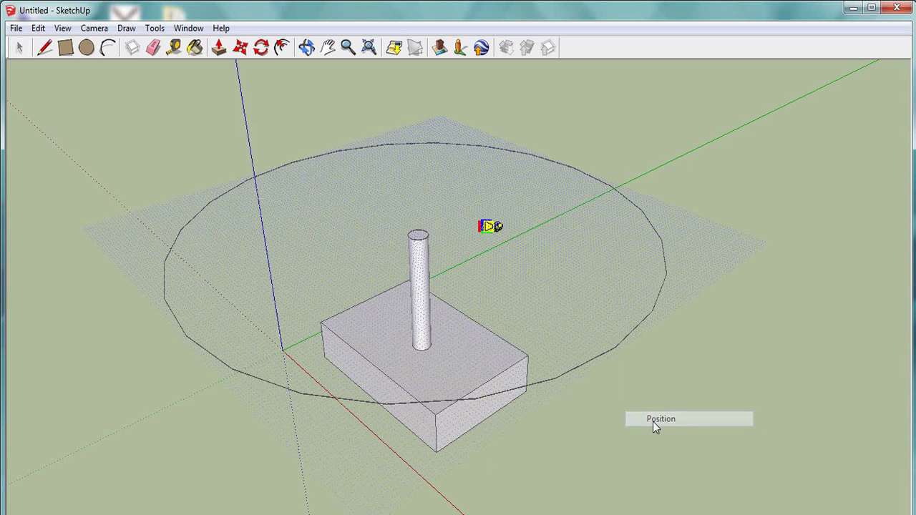
scroll(547, 254, up, 5)
scroll(485, 195, up, 5)
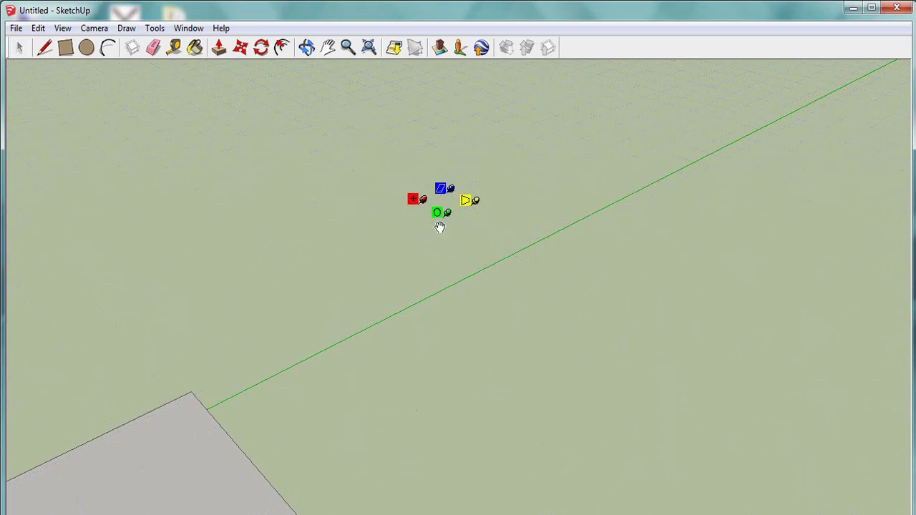
drag(446, 212, 134, 329)
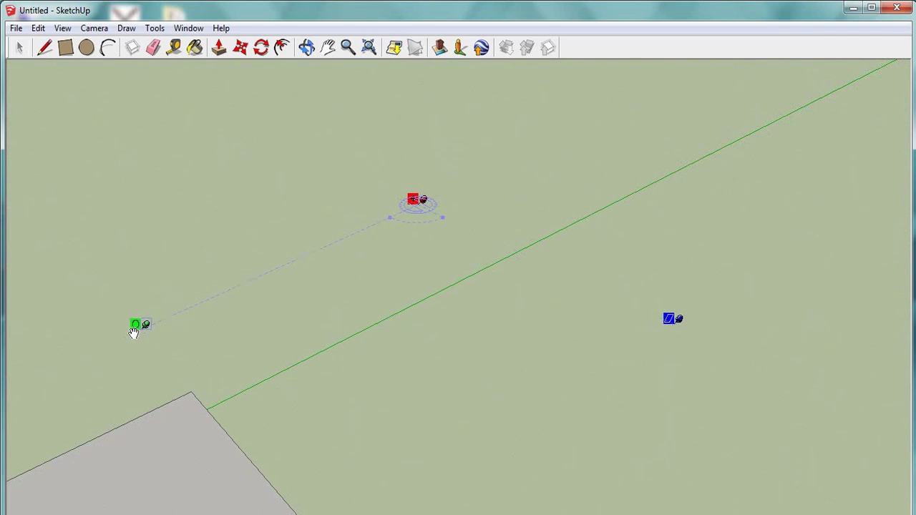
scroll(237, 282, down, 5)
scroll(241, 281, down, 5)
drag(258, 284, 232, 148)
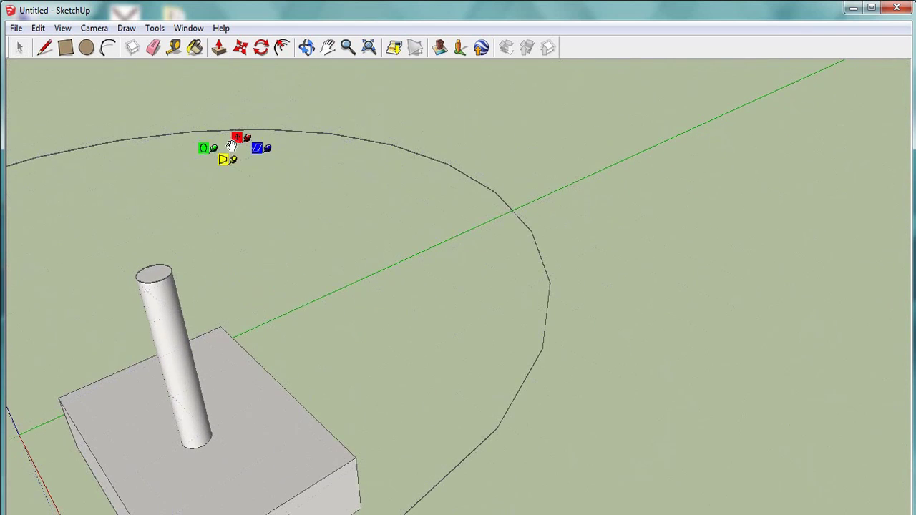
scroll(425, 261, down, 2)
scroll(429, 257, down, 3)
key(o)
drag(462, 132, 599, 379)
scroll(558, 361, down, 3)
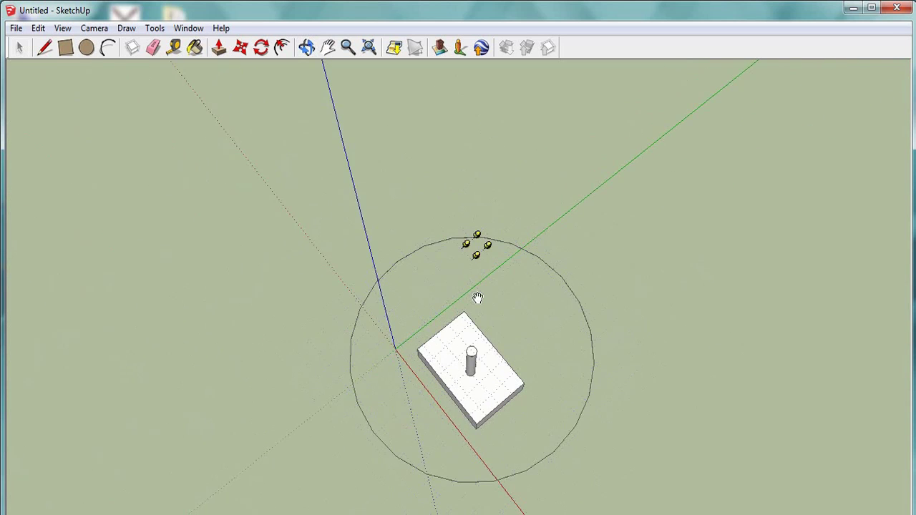
scroll(478, 300, up, 3)
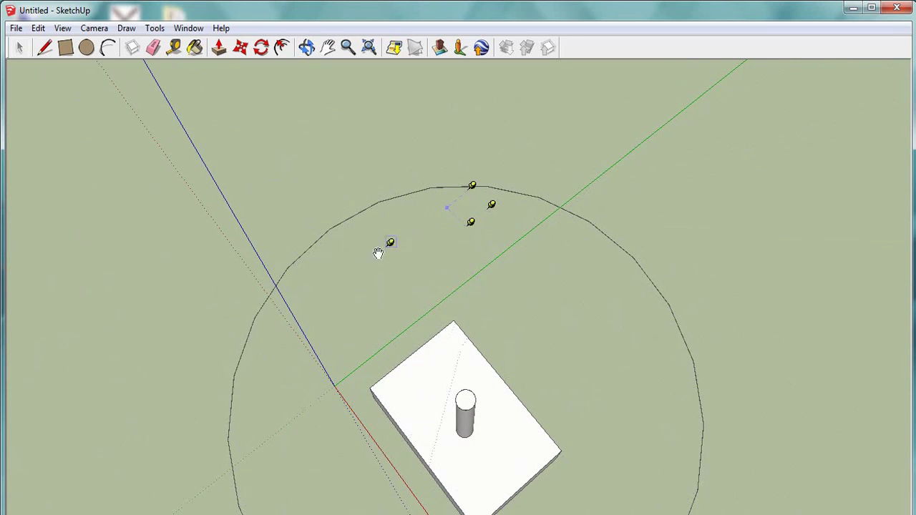
click(702, 184)
Reopen Texture > Position, scale, rotate and shift the texture further, then orbit to top view.
scroll(691, 182, down, 2)
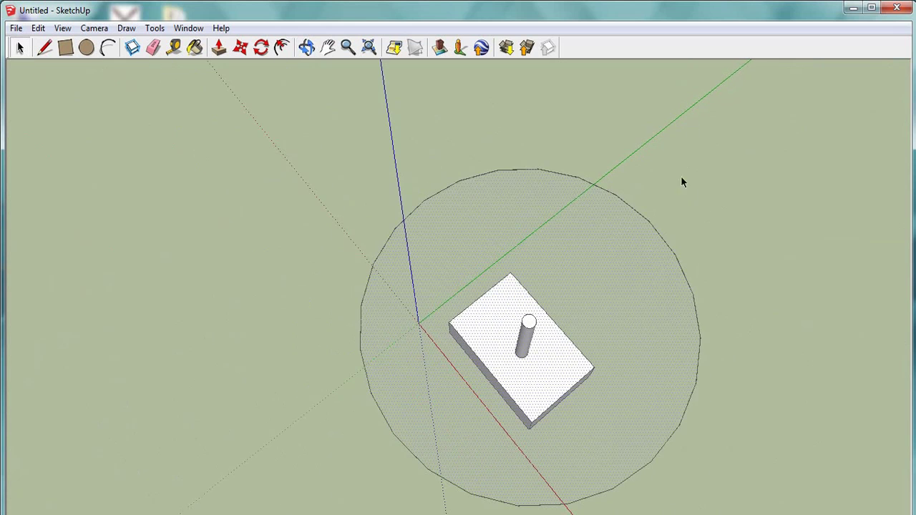
right_click(583, 250)
mouse_move(653, 437)
click(748, 435)
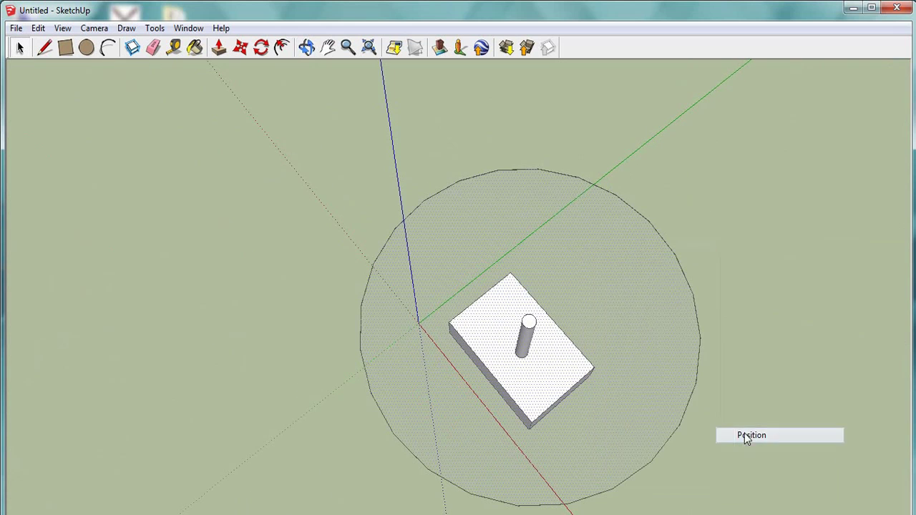
drag(505, 183, 317, 332)
drag(475, 327, 504, 259)
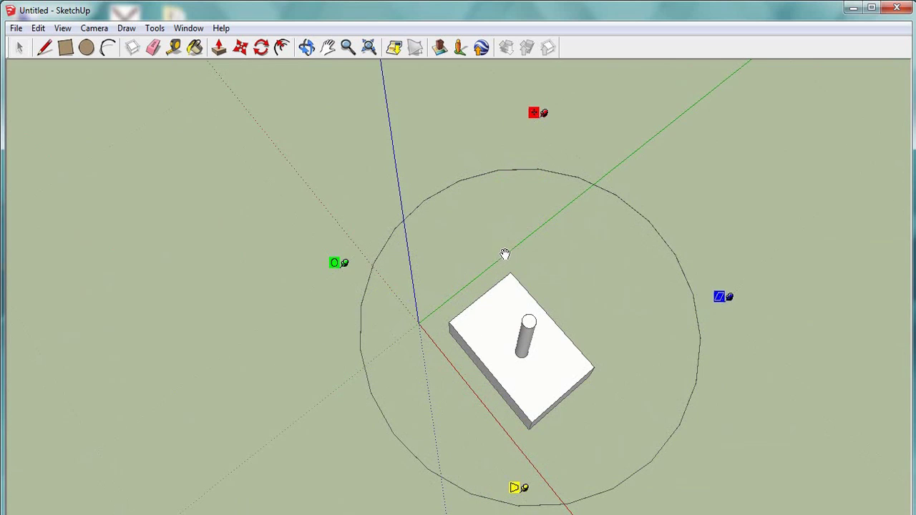
drag(340, 267, 300, 284)
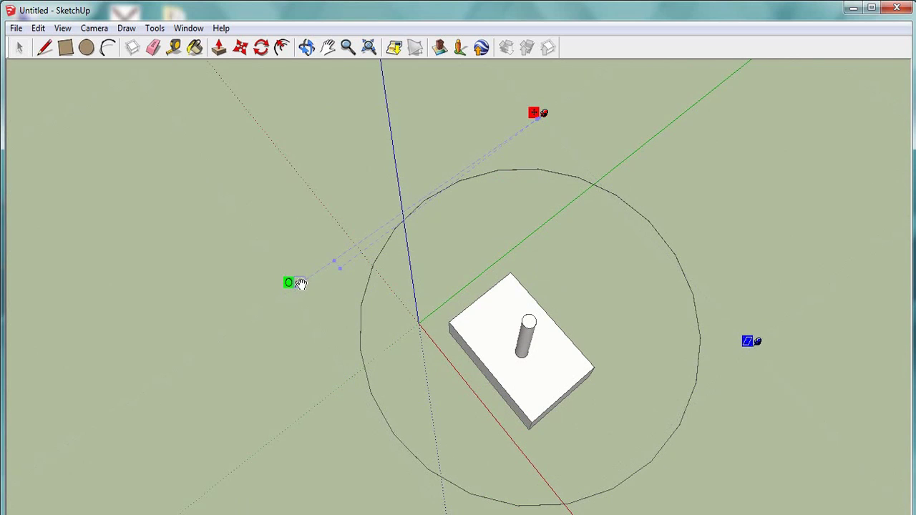
middle_drag(187, 368, 184, 233)
scroll(489, 374, up, 3)
scroll(503, 344, down, 6)
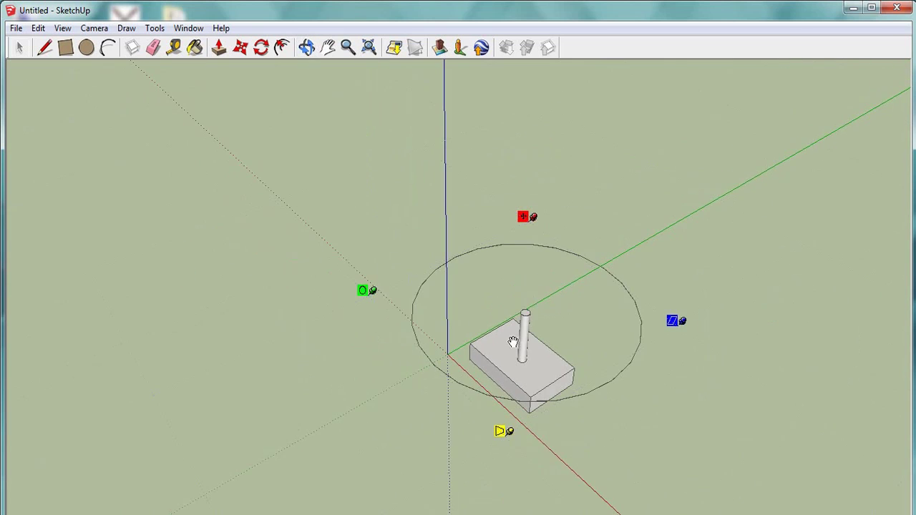
middle_drag(781, 206, 675, 407)
scroll(675, 408, down, 1)
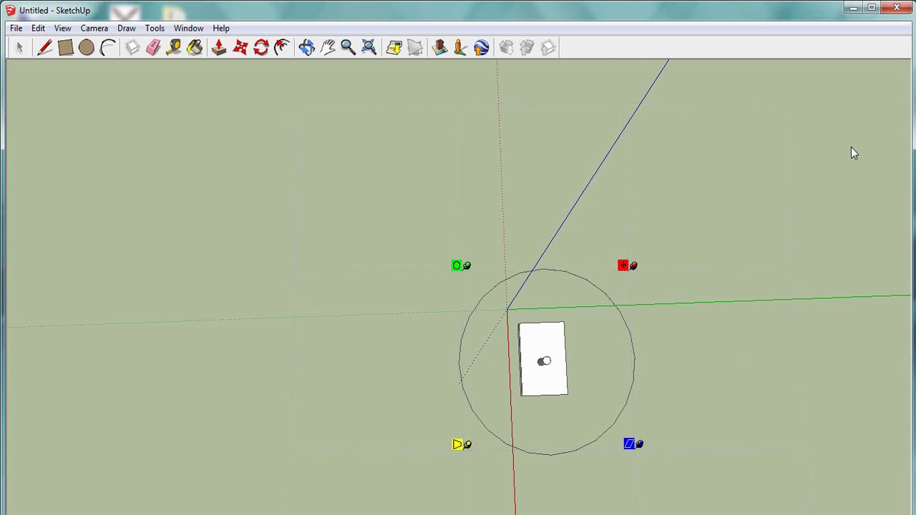
Select the disc face, reopen Texture > Position, and enlarge the texture.
mouse_move(853, 151)
middle_down()
mouse_move(759, 387)
mouse_move(740, 138)
middle_up()
middle_drag(737, 377, 701, 245)
click(562, 300)
middle_drag(563, 301, 578, 352)
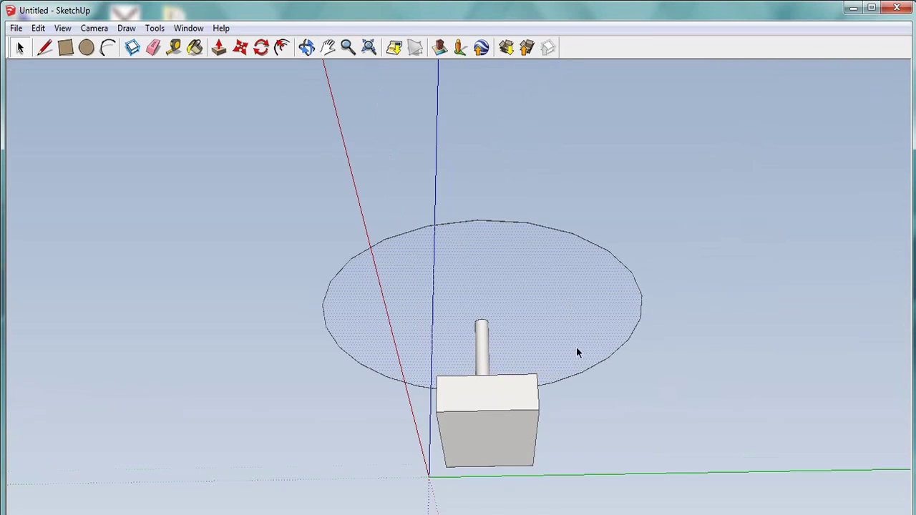
right_click(551, 317)
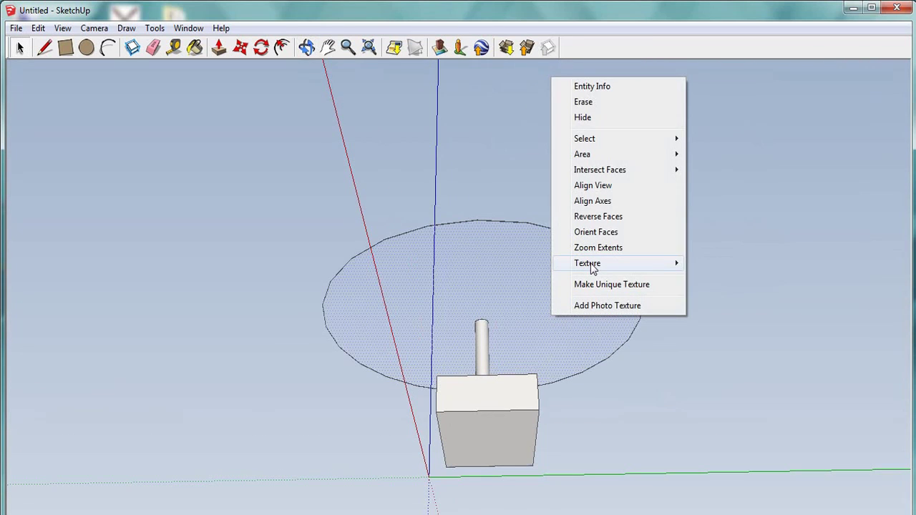
mouse_move(593, 268)
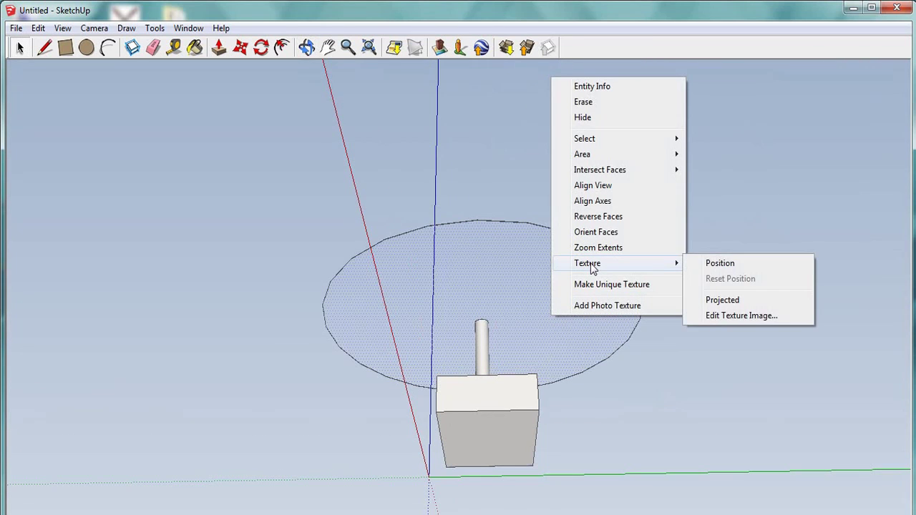
click(740, 264)
scroll(544, 333, up, 8)
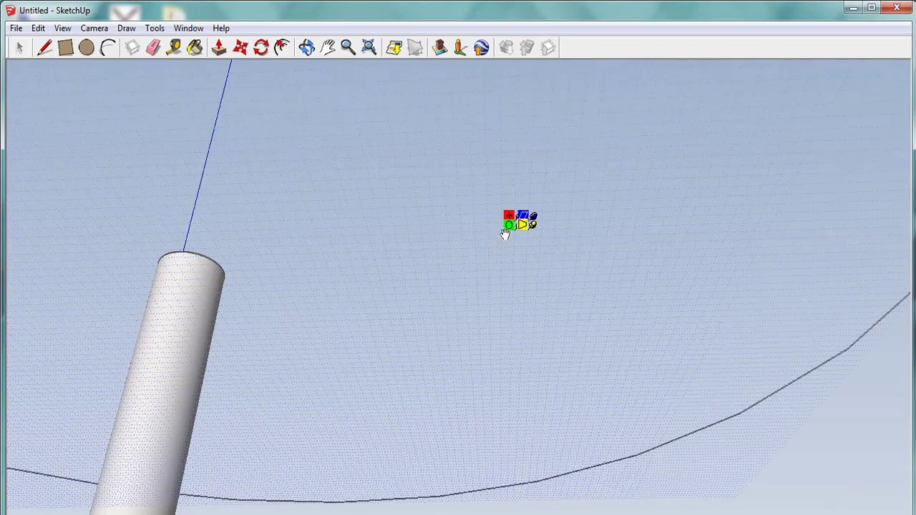
drag(510, 229, 104, 184)
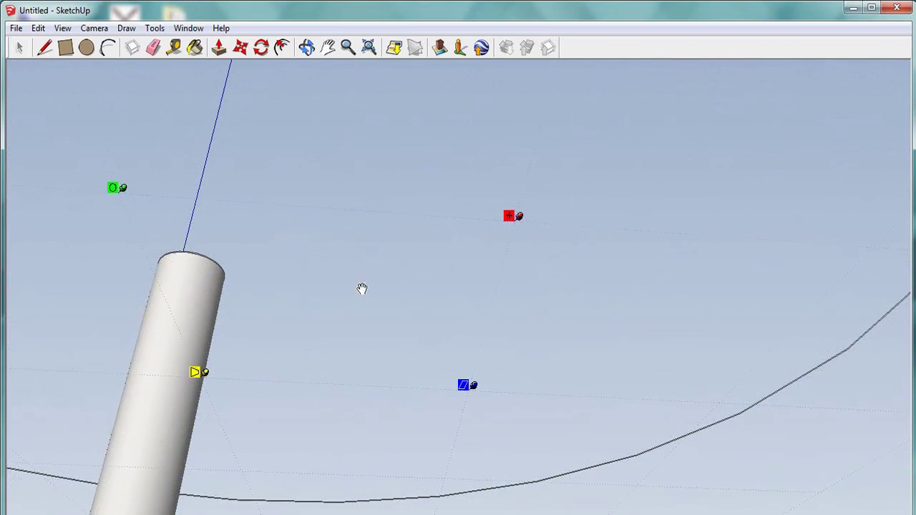
scroll(562, 336, down, 4)
scroll(562, 336, down, 4)
From a top view, enlarge, move and rotate the texture, then orbit back to perspective.
middle_drag(826, 229, 820, 463)
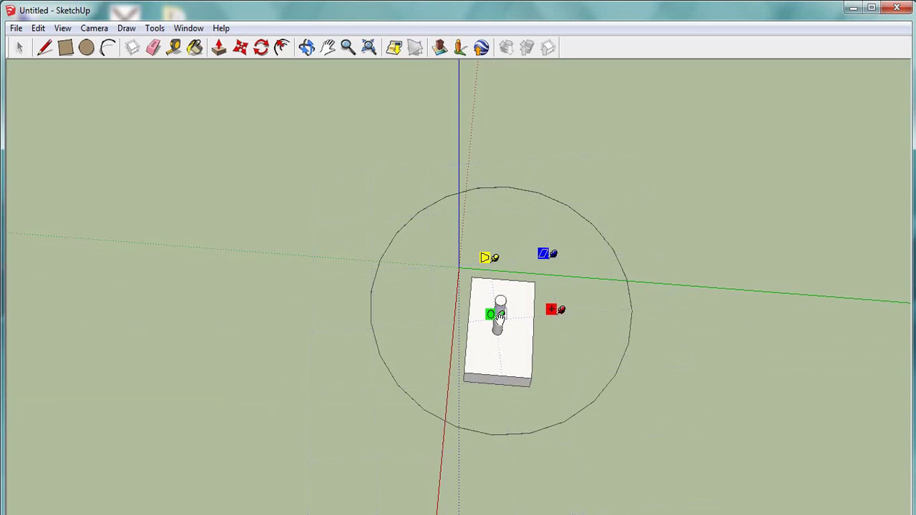
drag(498, 316, 290, 299)
drag(404, 244, 471, 360)
mouse_move(357, 426)
mouse_down()
mouse_move(337, 410)
mouse_move(359, 418)
mouse_up()
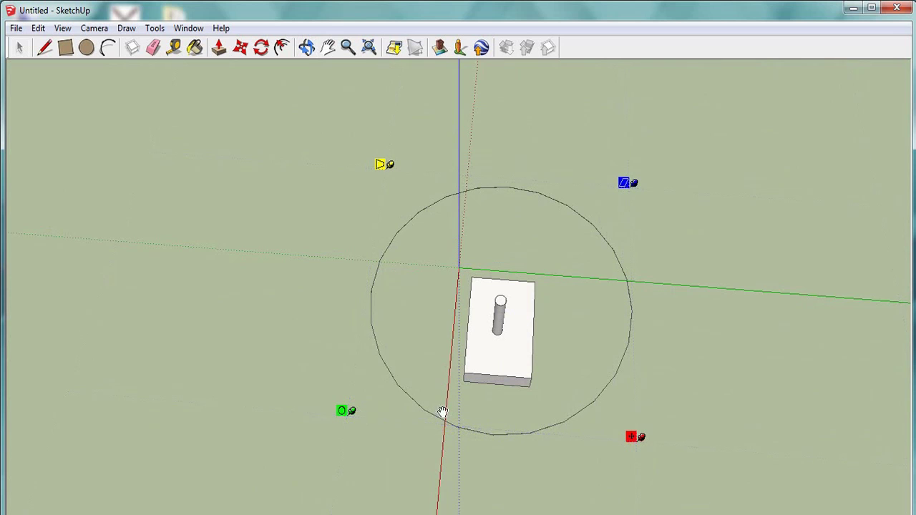
middle_drag(797, 201, 803, 317)
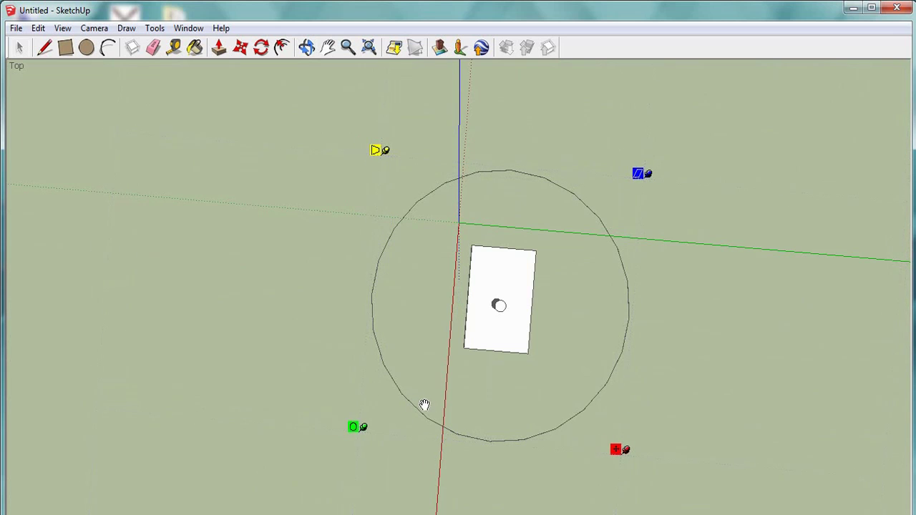
scroll(574, 393, down, 5)
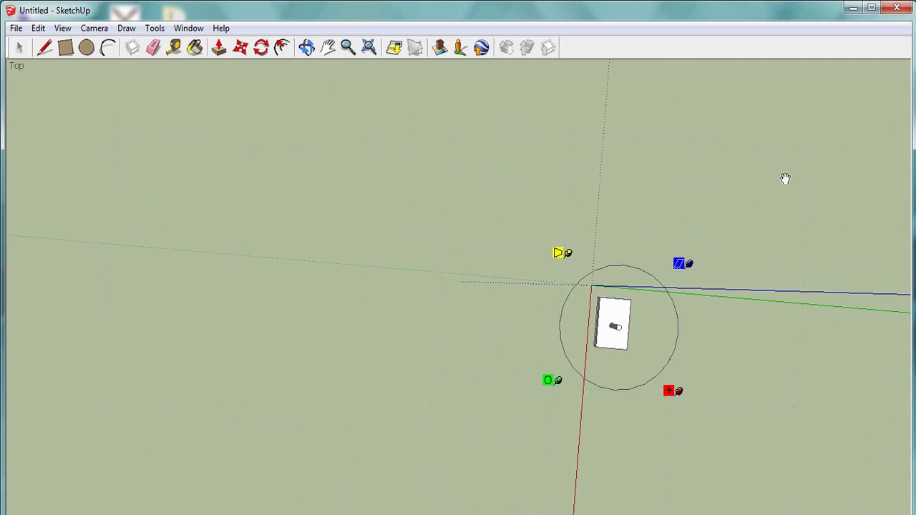
middle_drag(354, 341, 343, 208)
scroll(472, 225, up, 1)
Select the disc, shaft and block and make them a component named Rotar Test.
drag(409, 176, 798, 433)
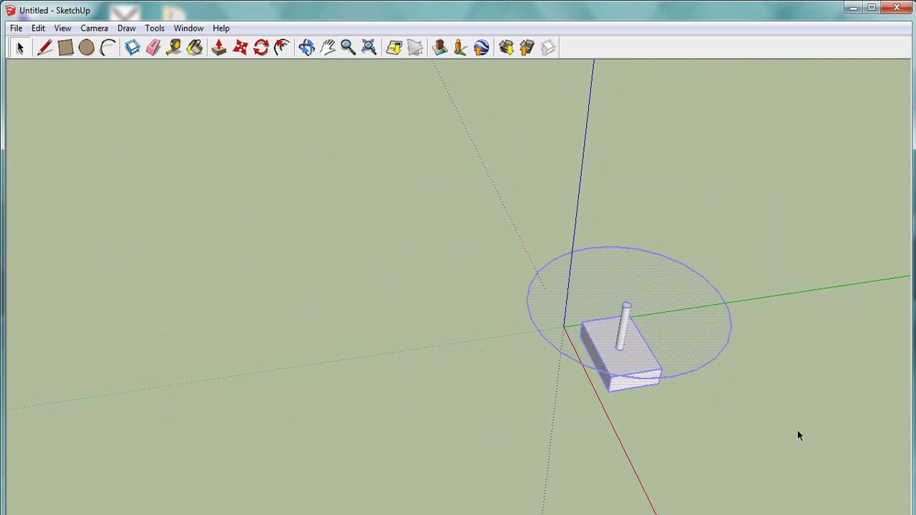
right_click(681, 337)
click(735, 174)
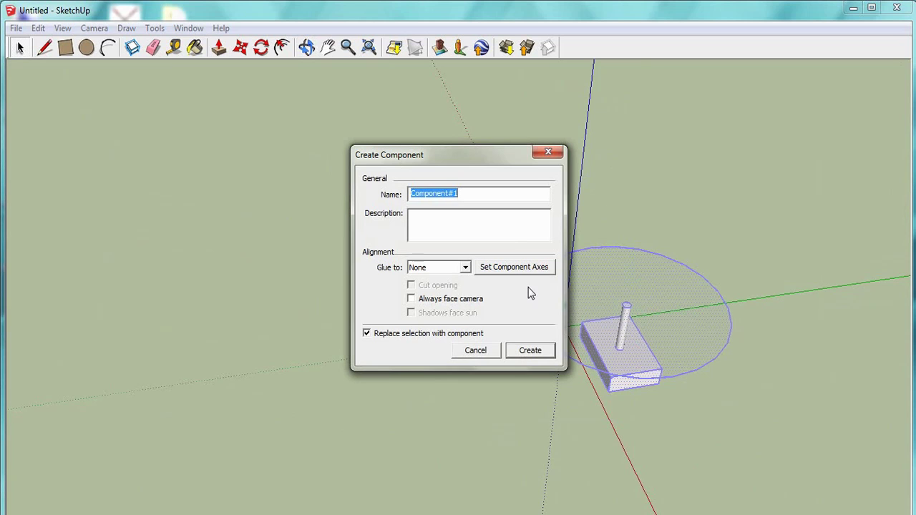
text(Rotar Test)
click(530, 350)
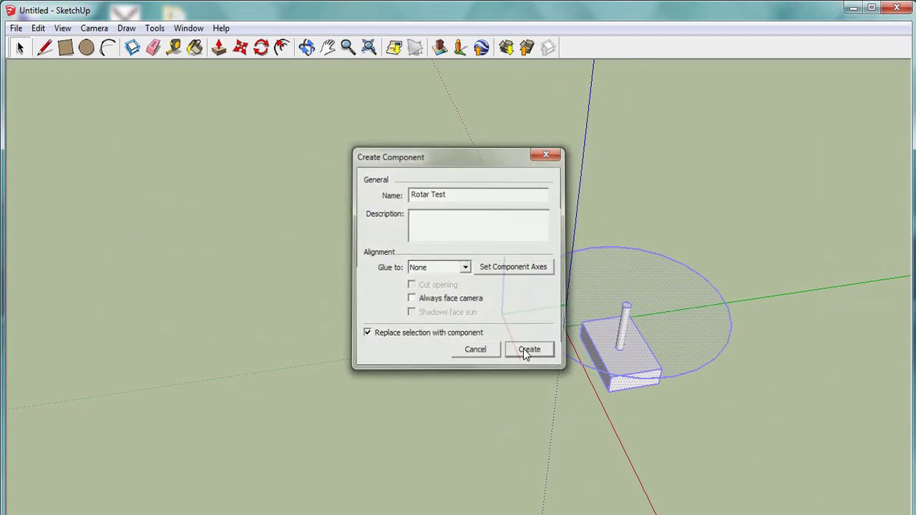
middle_drag(499, 344, 375, 103)
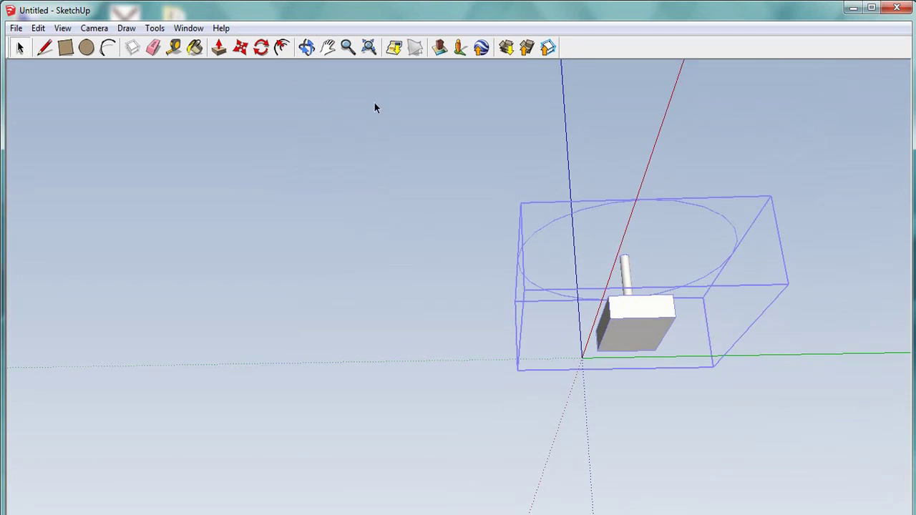
middle_drag(497, 252, 579, 413)
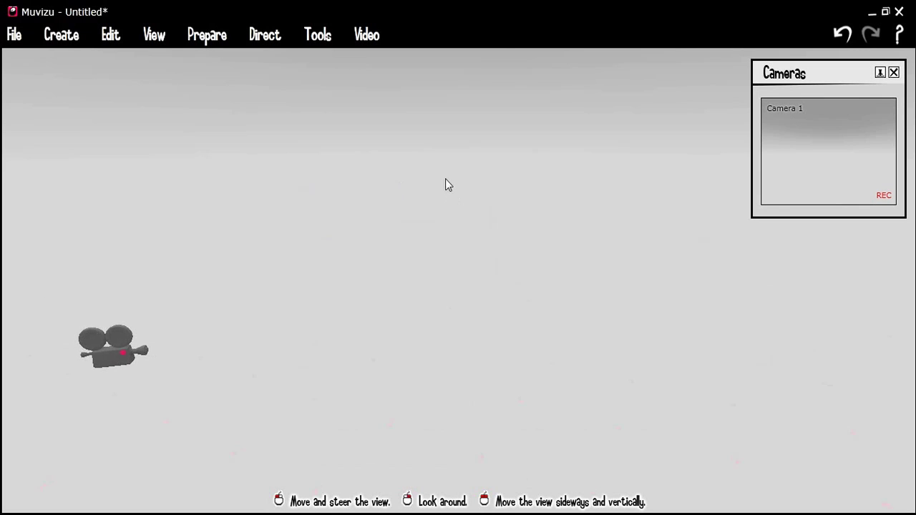
Start an object import with Bi-Plane W_Gap.ase from Desktop > New folder as the file.
click(71, 40)
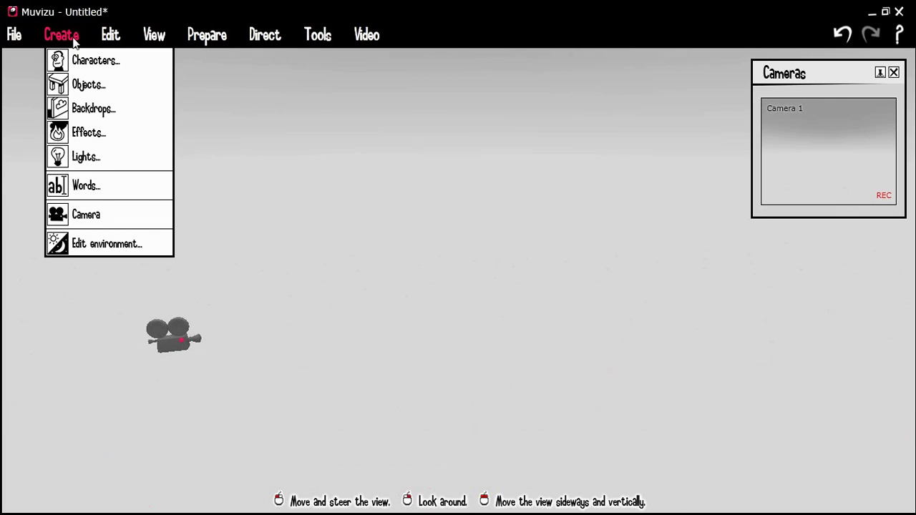
click(94, 83)
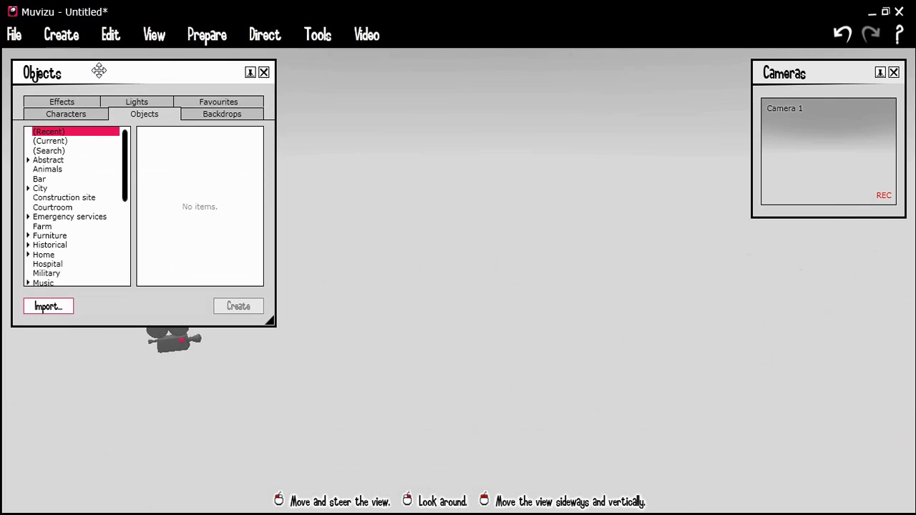
click(45, 306)
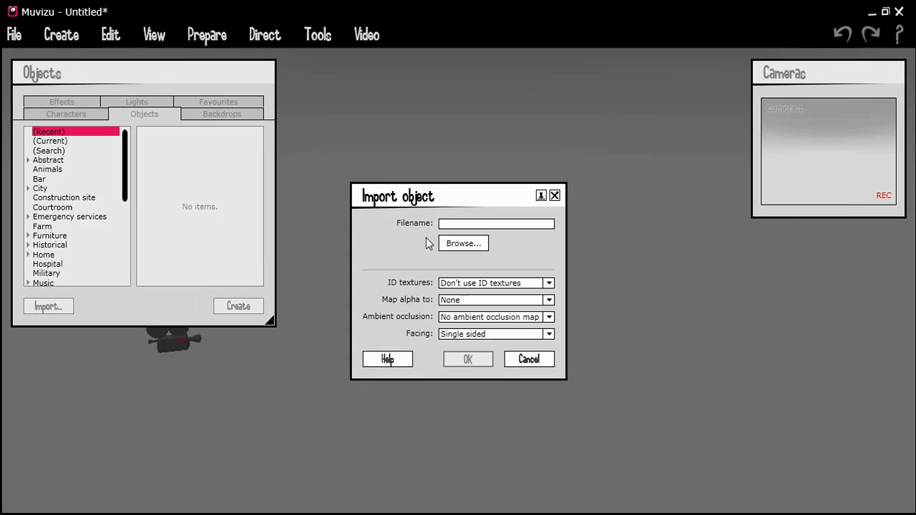
click(464, 243)
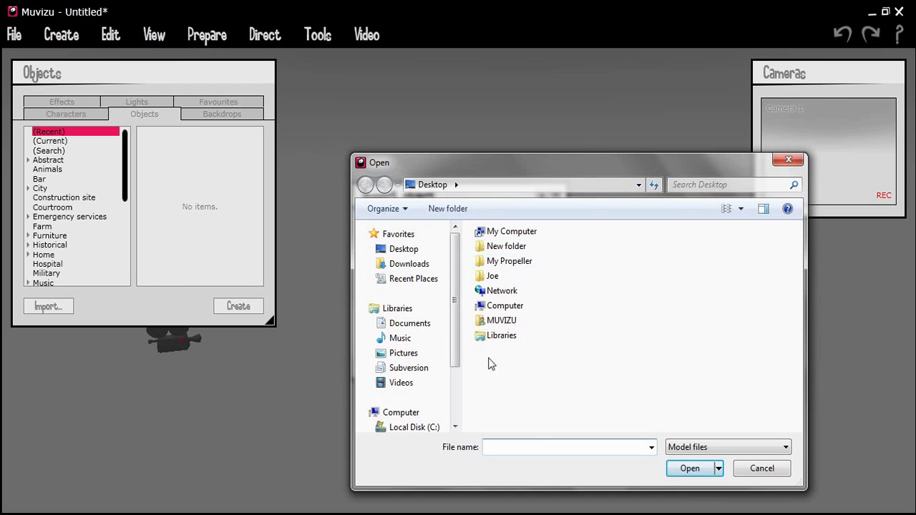
click(404, 249)
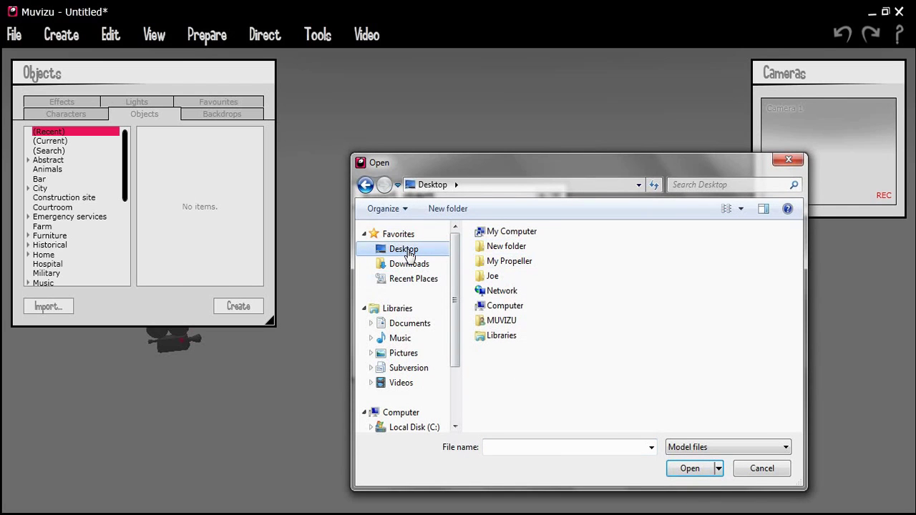
double_click(510, 247)
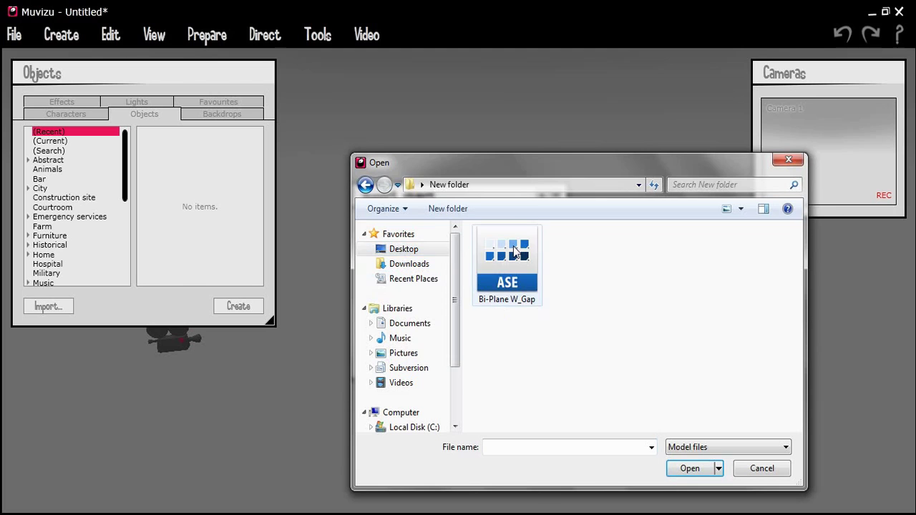
double_click(513, 248)
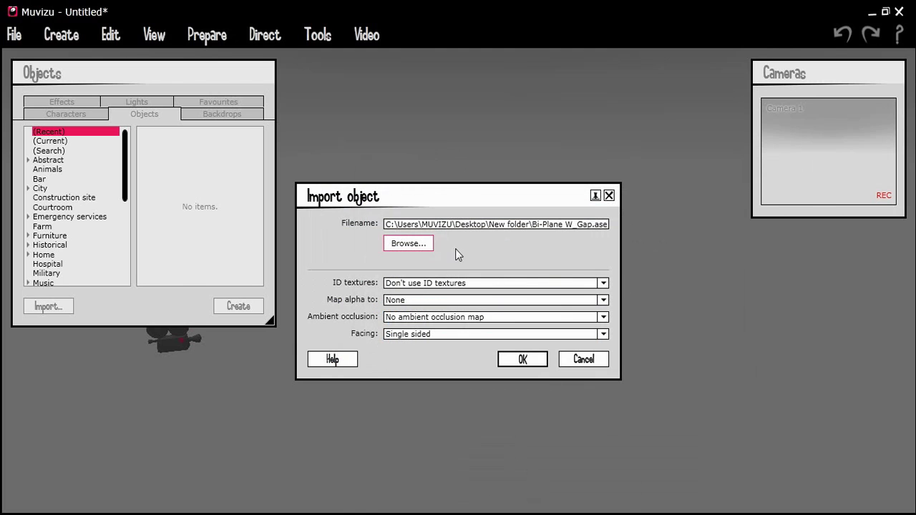
drag(481, 199, 497, 187)
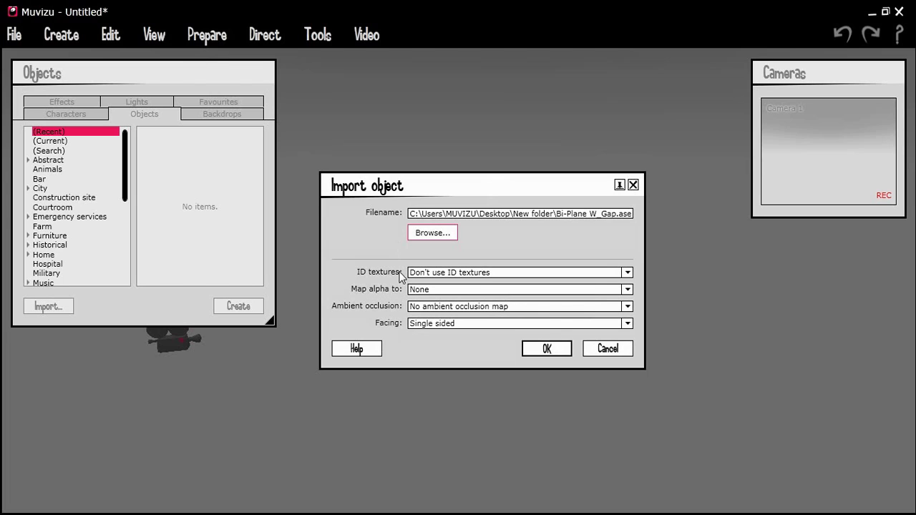
Set Map alpha to Opacity mask and import the Bi-Plane W_Gap model.
click(432, 290)
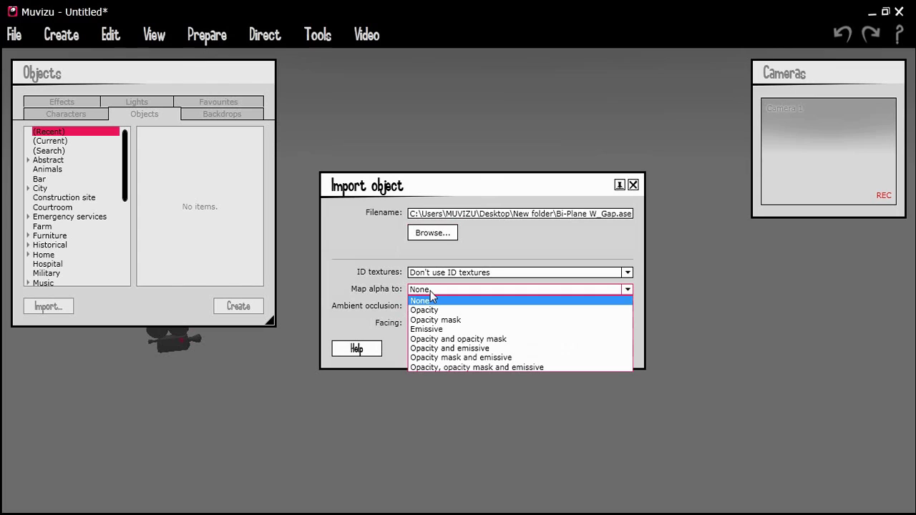
click(458, 322)
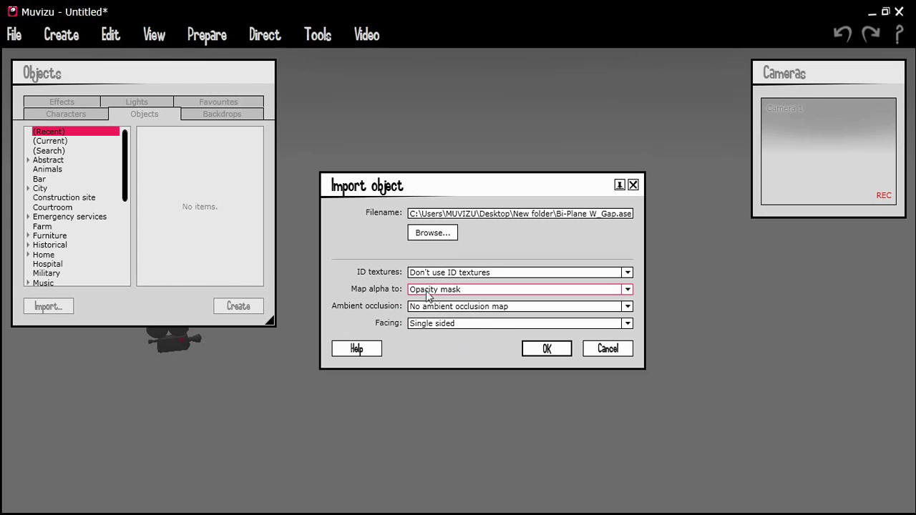
click(546, 350)
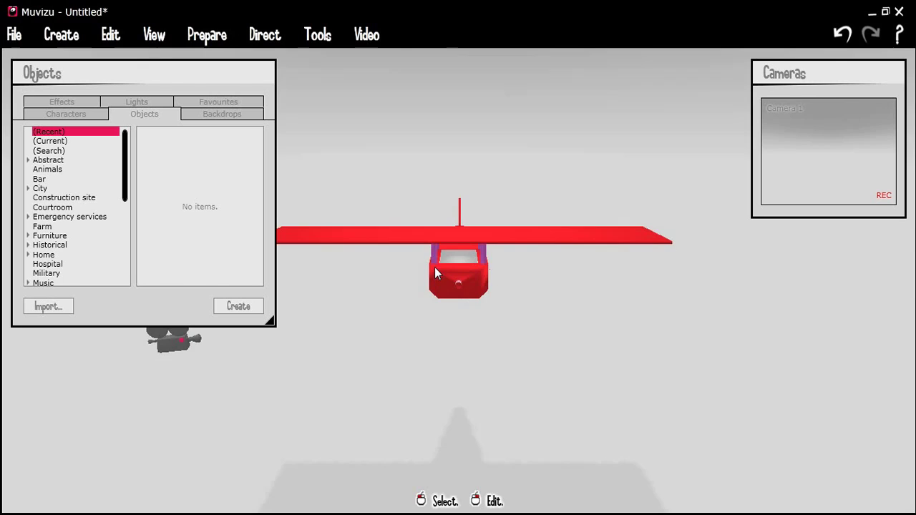
Open the Bi-Plane W_Gap properties and tick Floats in the air.
double_click(439, 274)
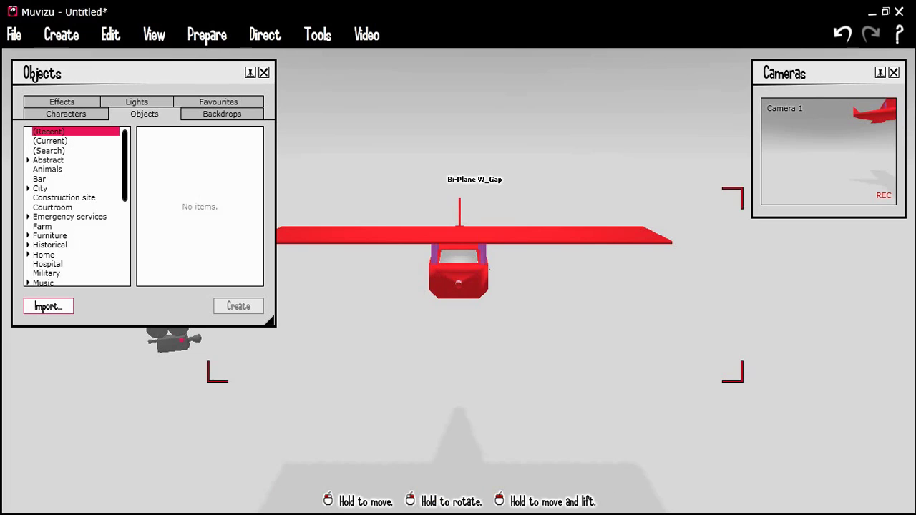
click(453, 427)
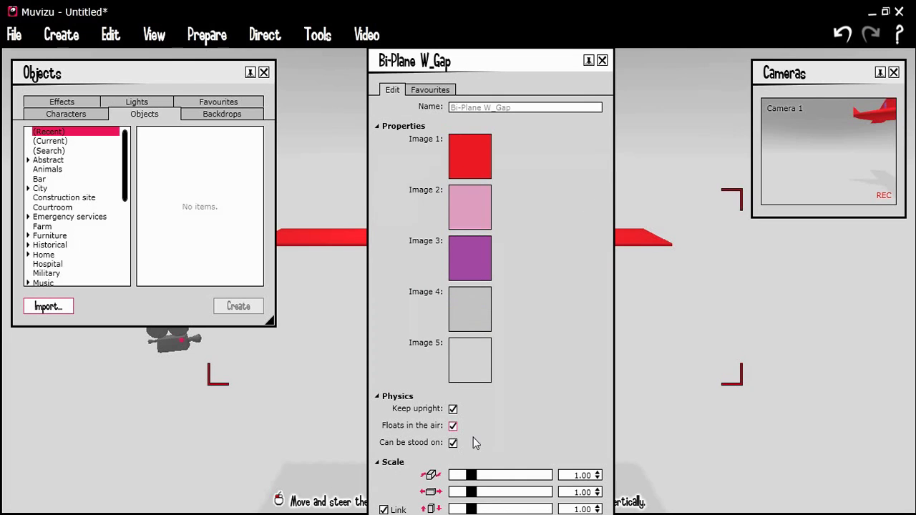
drag(479, 62, 695, 58)
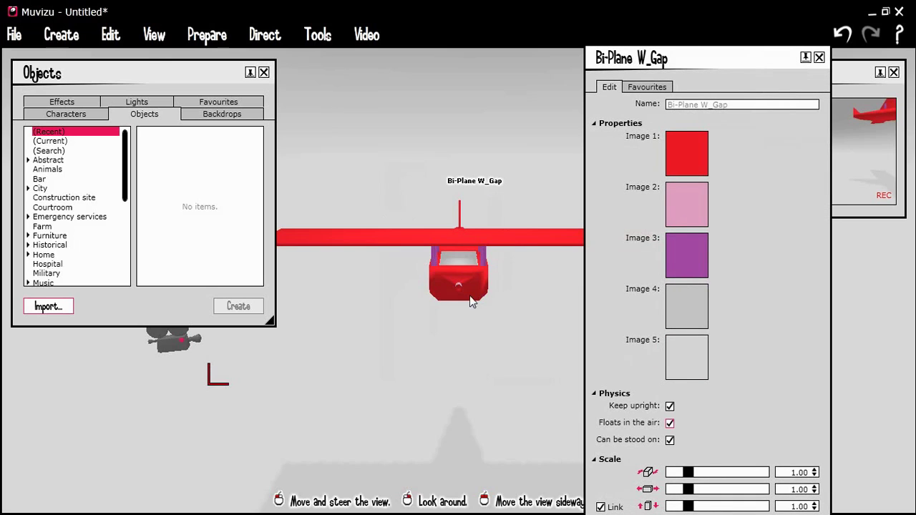
Import My Prop Video from the Desktop as the plane's Image 5 texture.
mouse_move(692, 365)
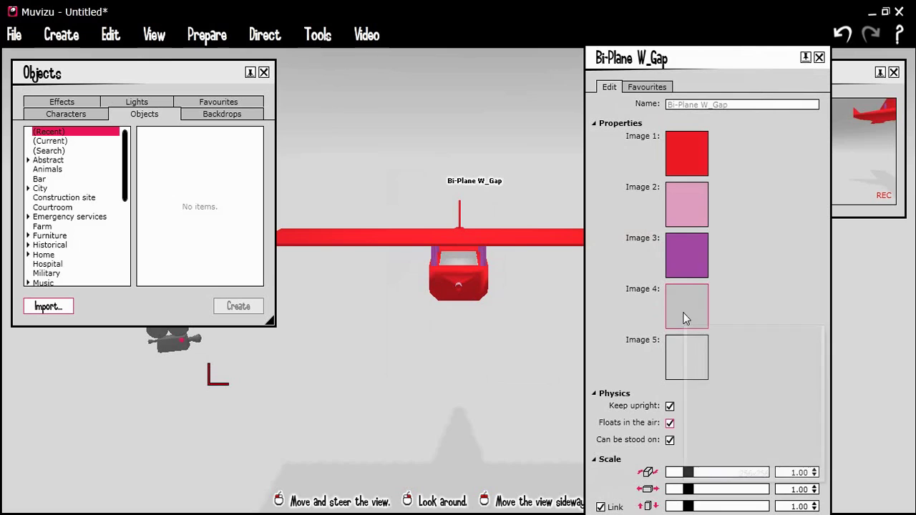
click(689, 363)
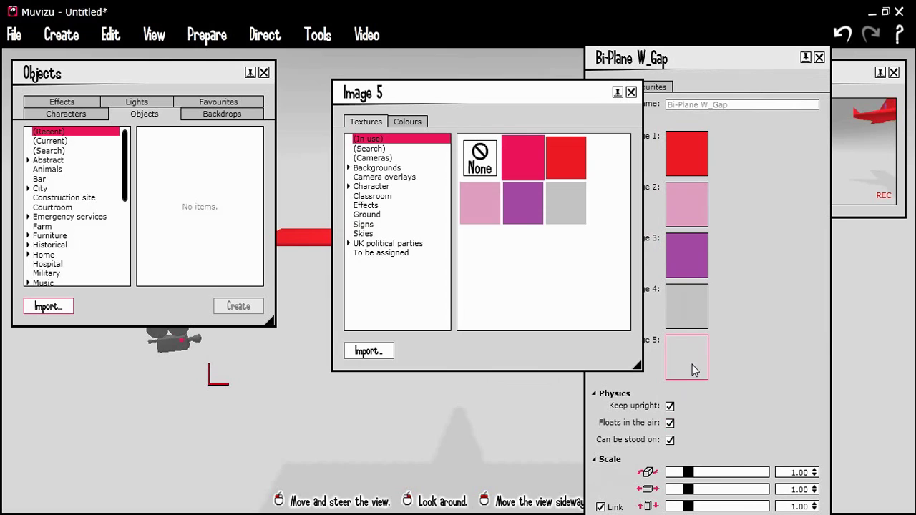
click(368, 350)
click(386, 175)
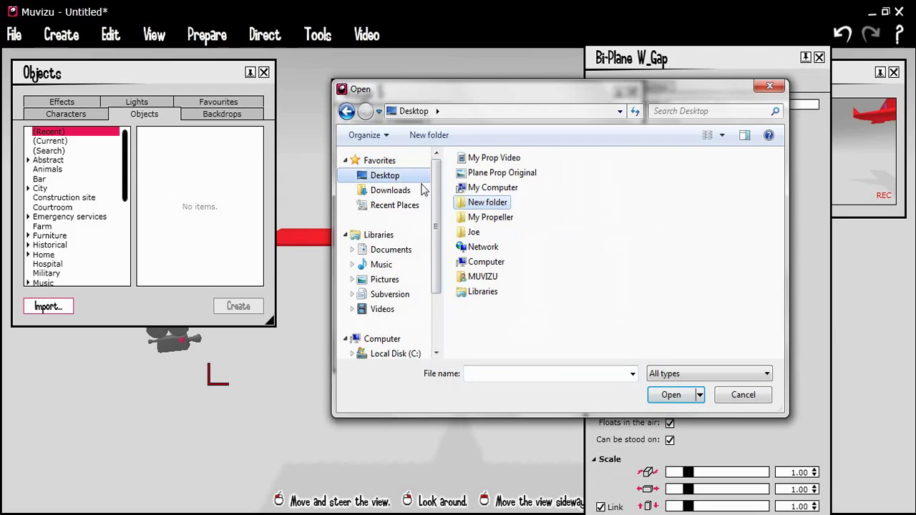
click(492, 161)
click(665, 397)
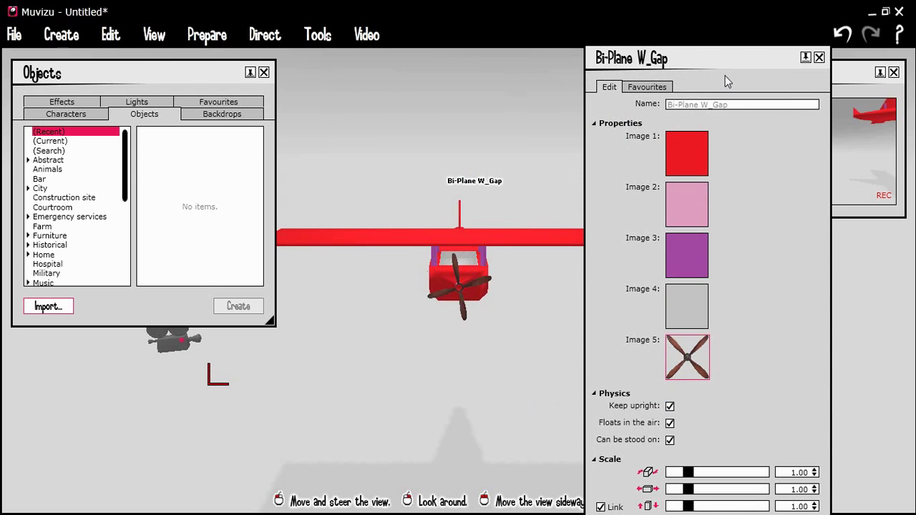
Close the Bi-Plane W_Gap panel and rotate the red biplane to face left-front.
click(819, 57)
click(829, 151)
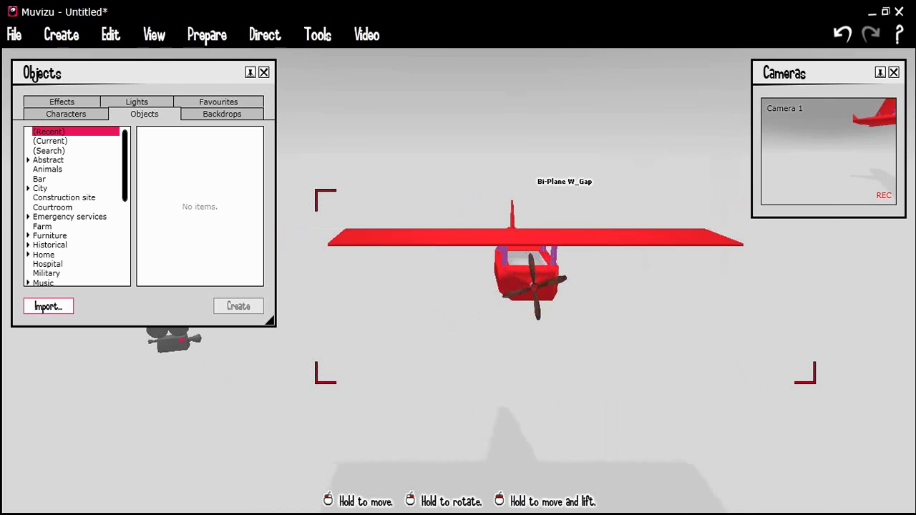
right_drag(487, 323, 521, 341)
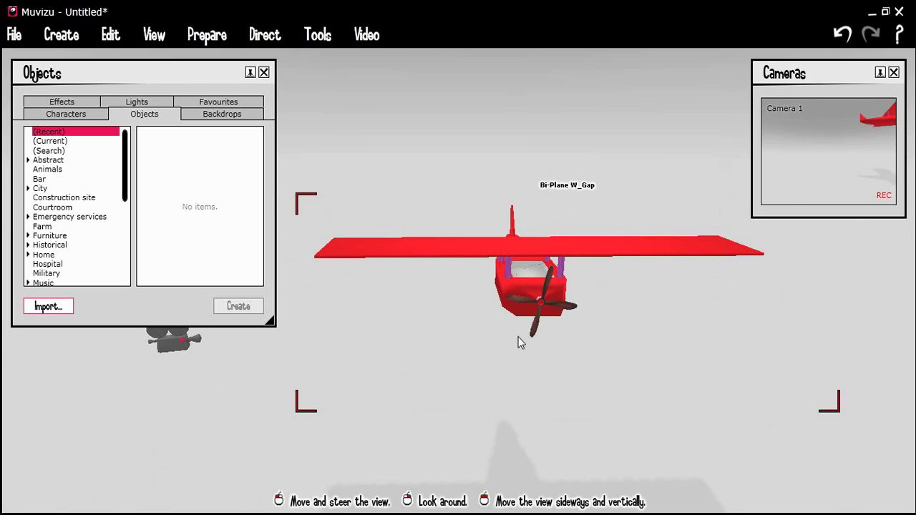